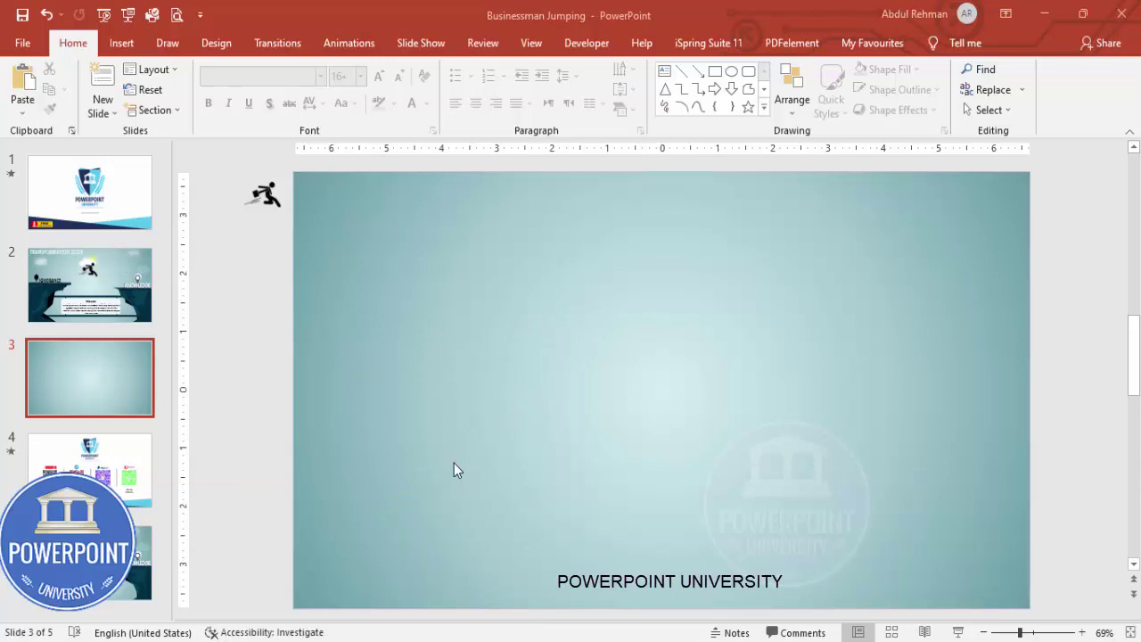
# - Start a freeform cliff at the slide's left edge, tracing its top edge and upper jagged face
pyautogui.click(120, 42)
pyautogui.click(269, 111)
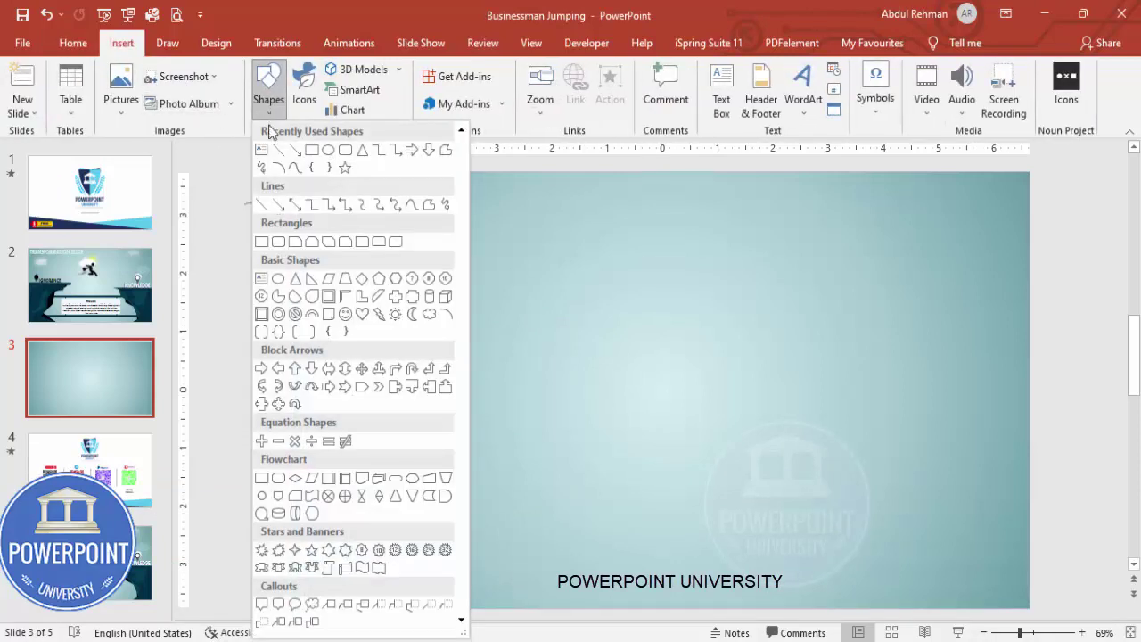
pyautogui.click(429, 205)
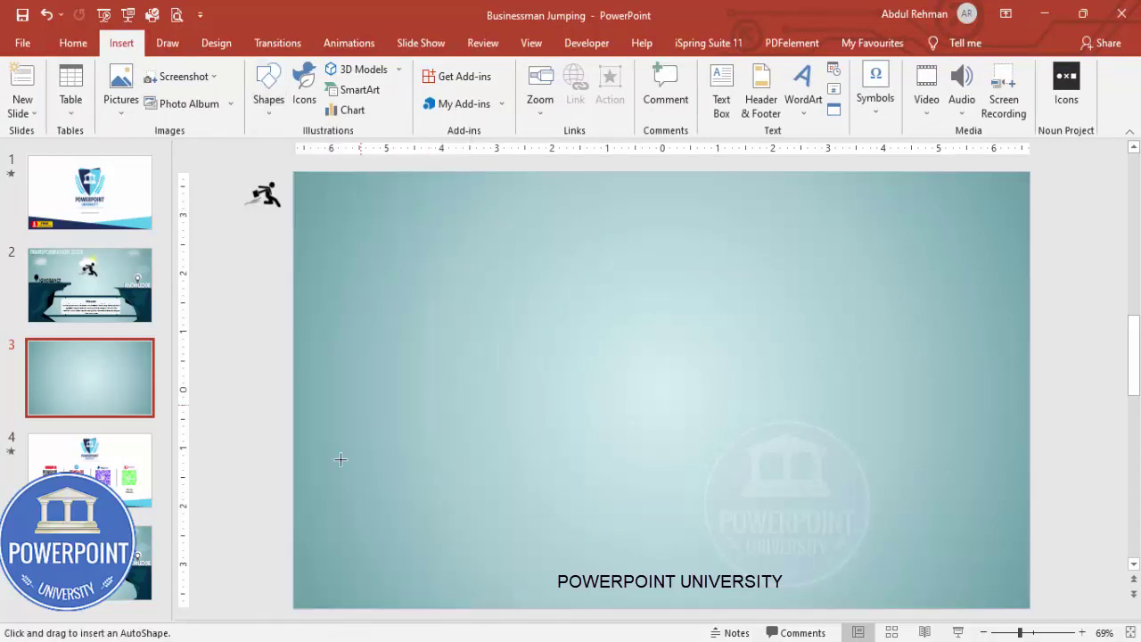
pyautogui.click(294, 384)
pyautogui.click(542, 387)
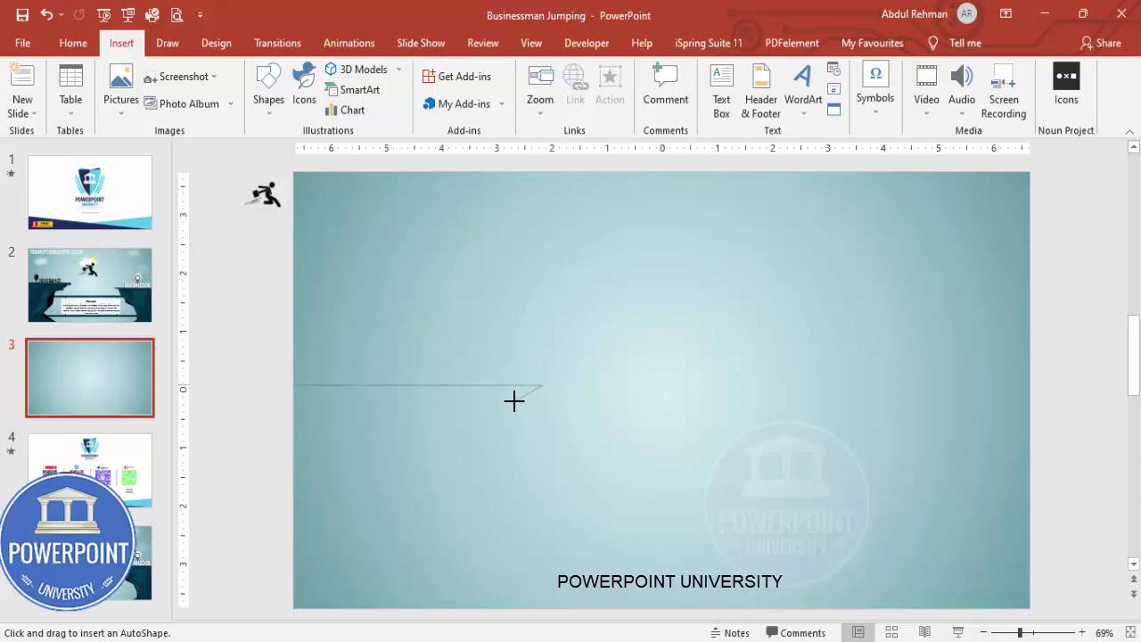
pyautogui.moveTo(514, 422)
pyautogui.mouseDown()
pyautogui.moveTo(520, 433)
pyautogui.moveTo(472, 443)
pyautogui.moveTo(472, 466)
pyautogui.moveTo(435, 507)
pyautogui.mouseUp()
# - Trace the jagged face down to the bottom edge and close the cliff at its start point
pyautogui.click(451, 511)
pyautogui.click(420, 525)
pyautogui.click(451, 567)
pyautogui.click(450, 593)
pyautogui.click(509, 610)
pyautogui.click(291, 607)
pyautogui.click(291, 385)
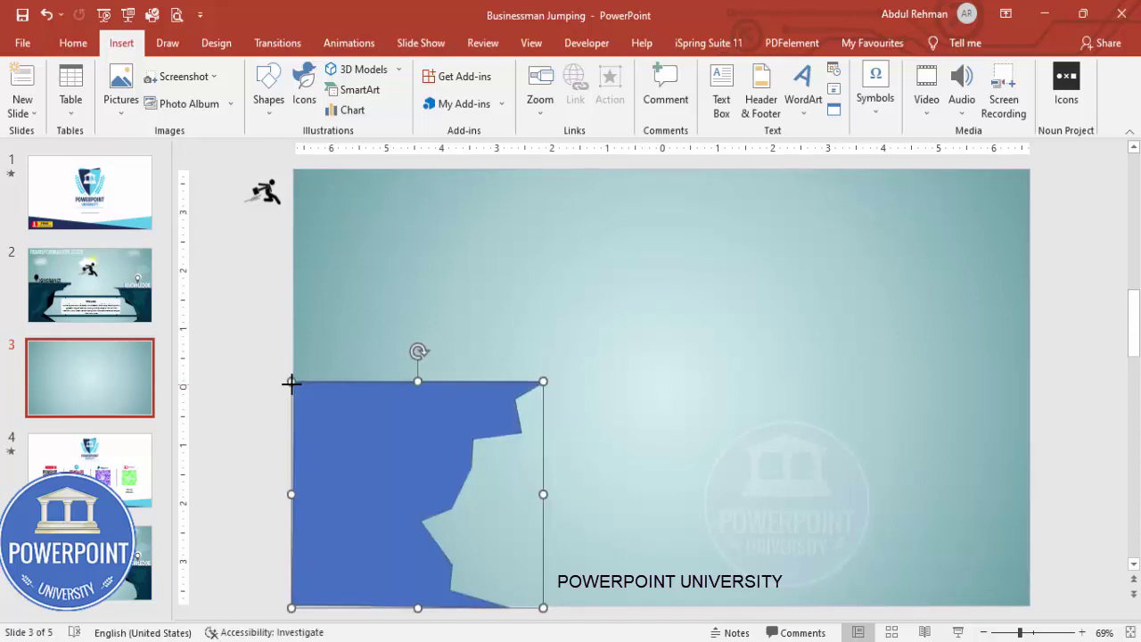
# - Remove the cliff's outline and fill it dark navy
pyautogui.click(440, 89)
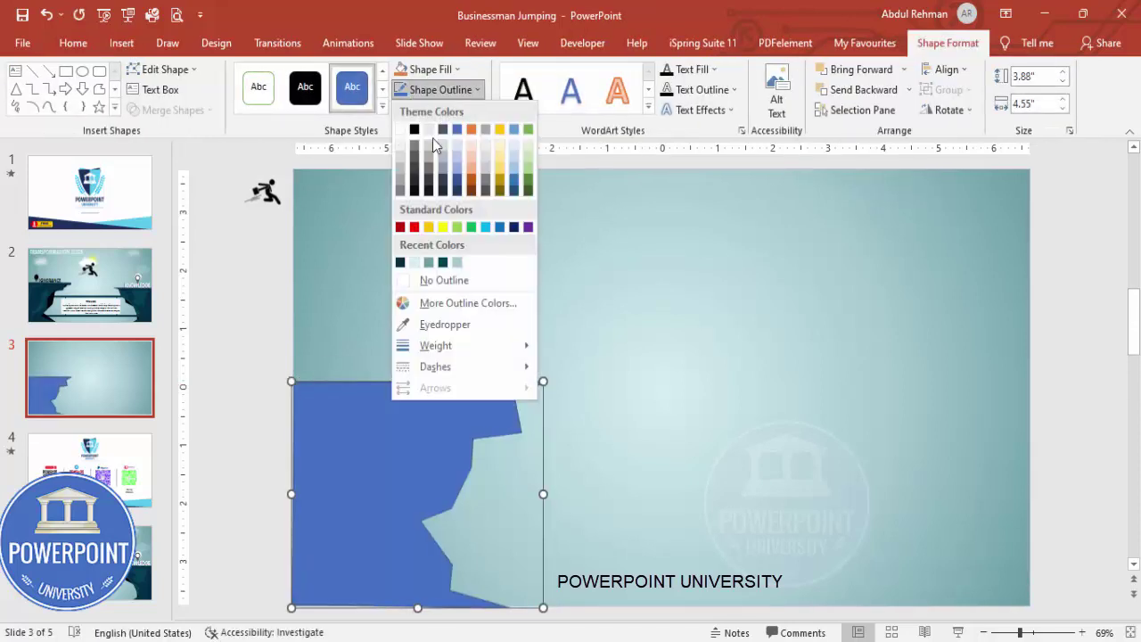
pyautogui.click(441, 284)
pyautogui.click(430, 71)
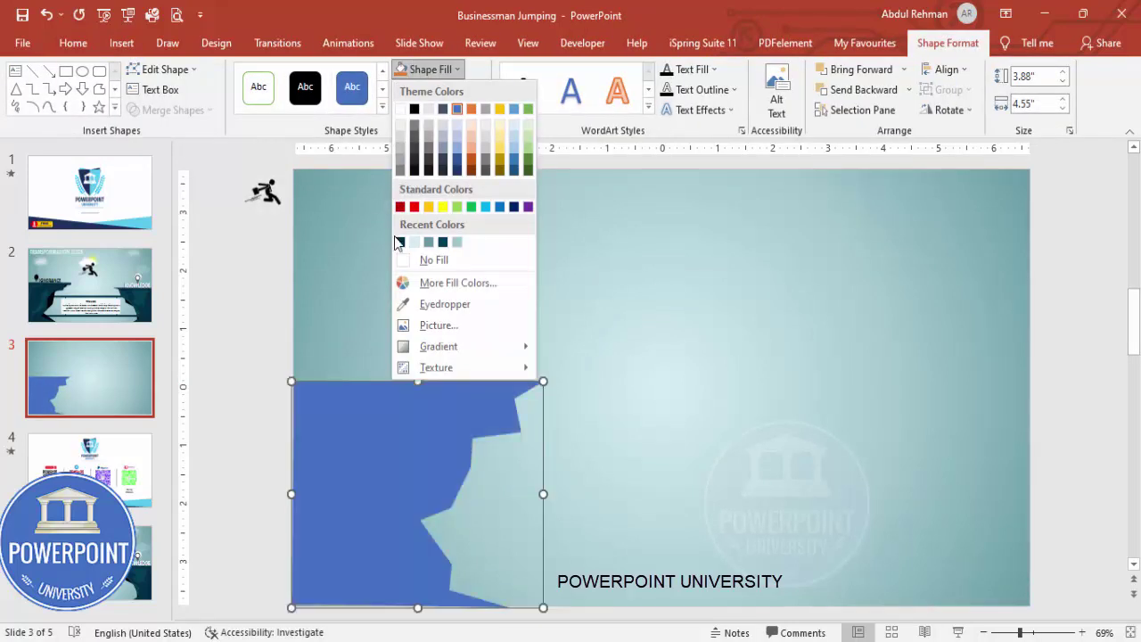
pyautogui.click(399, 242)
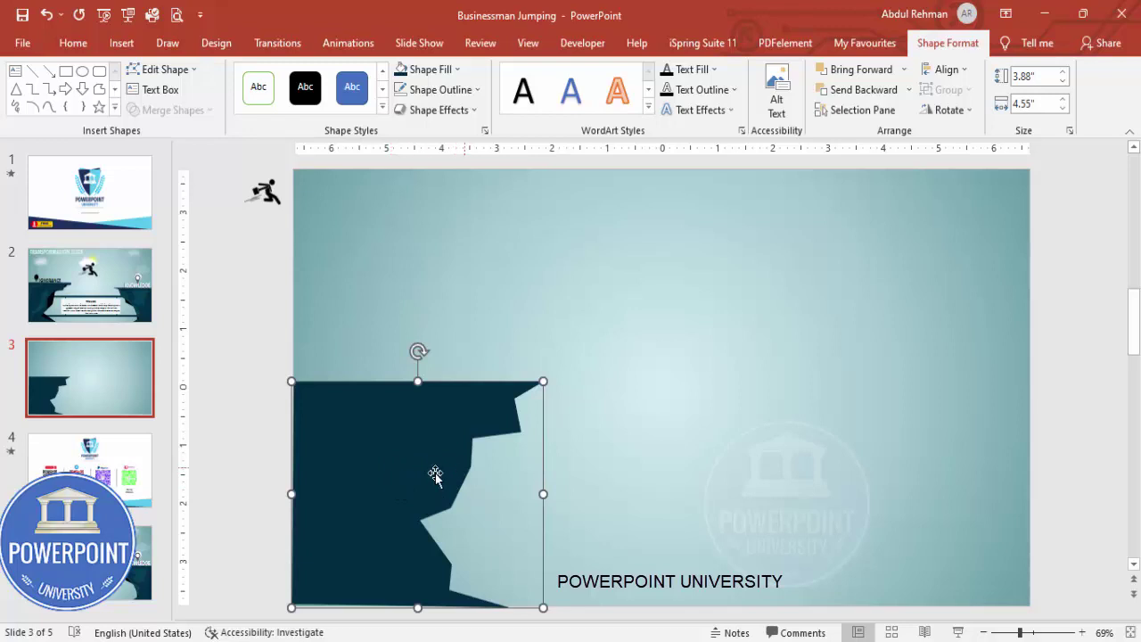
# - Edit the cliff's points to reshape the notch and add a vertex on its edge
pyautogui.rightClick(426, 417)
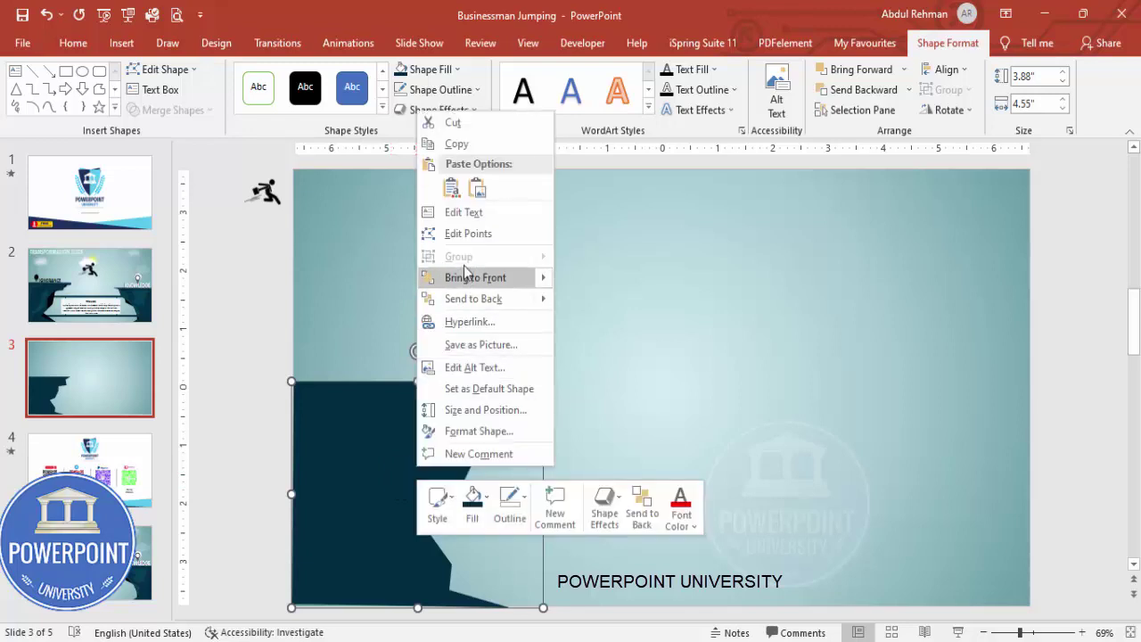
pyautogui.click(473, 245)
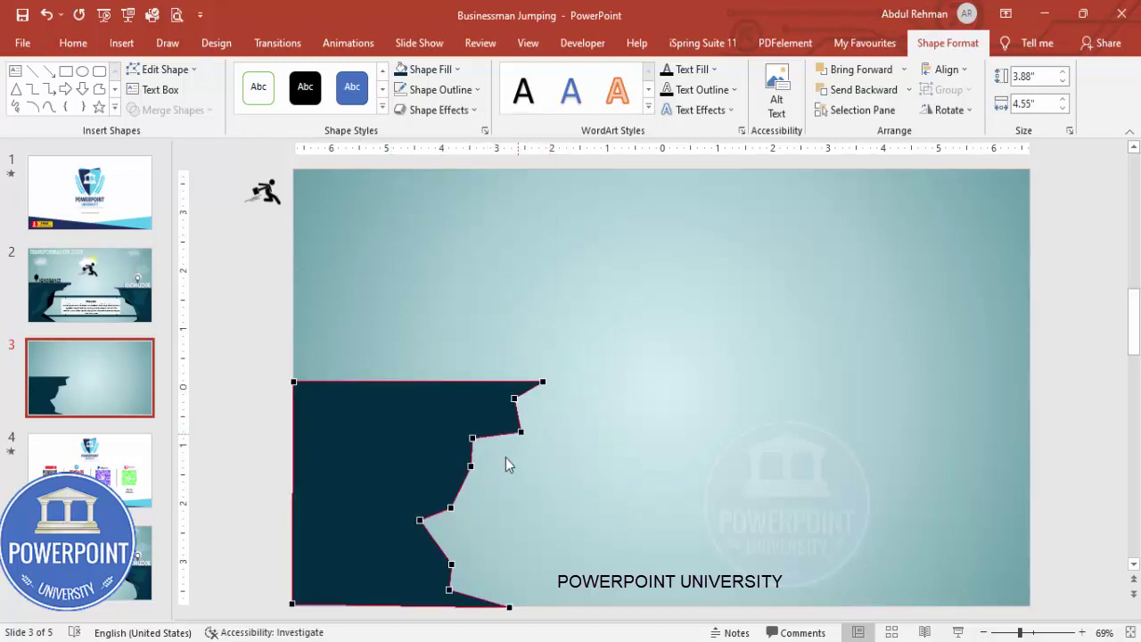
pyautogui.moveTo(470, 464); pyautogui.dragTo(499, 421)
pyautogui.moveTo(452, 507); pyautogui.dragTo(407, 537)
pyautogui.click(420, 520)
pyautogui.click(554, 516)
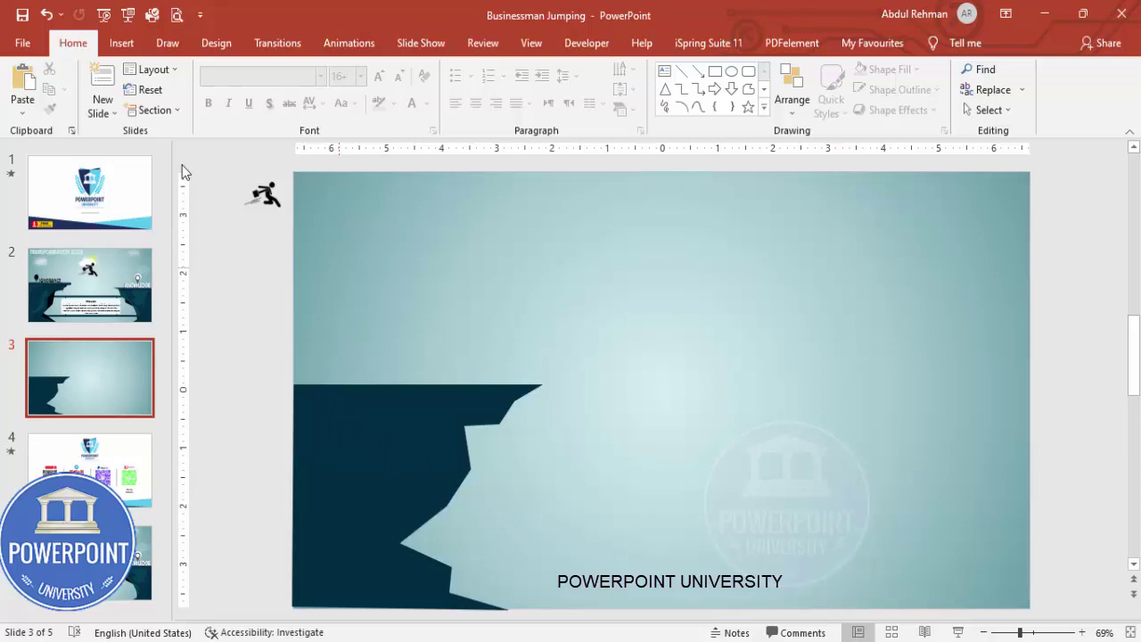
# - Draw a triangular freeform strip along the cliff face from the bottom edge to the top corner
pyautogui.click(120, 46)
pyautogui.click(260, 103)
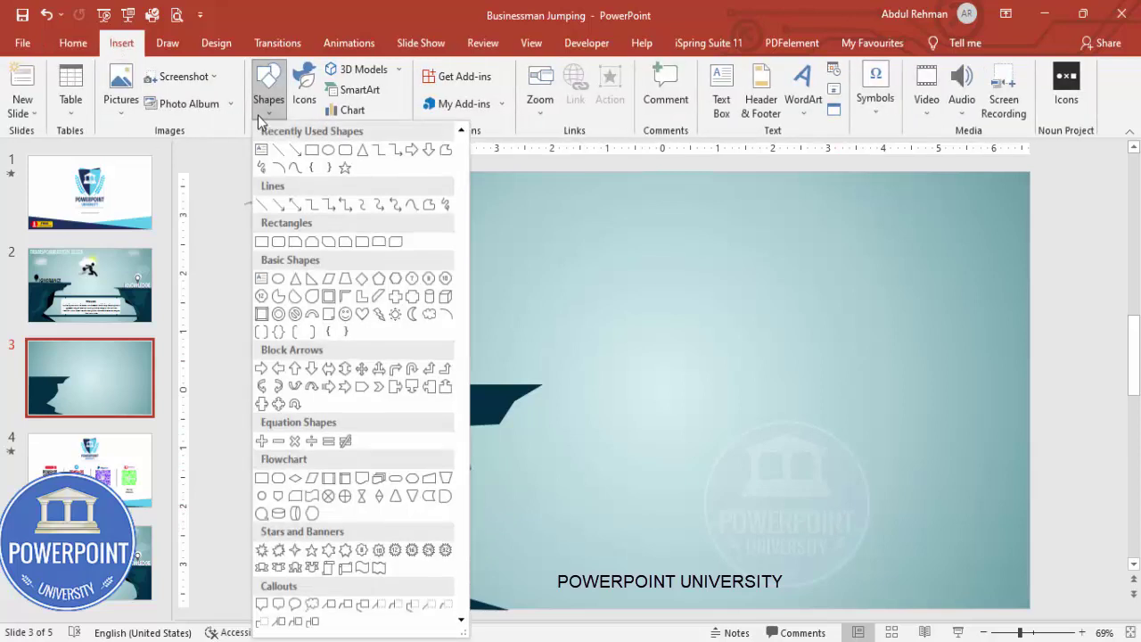
pyautogui.click(428, 206)
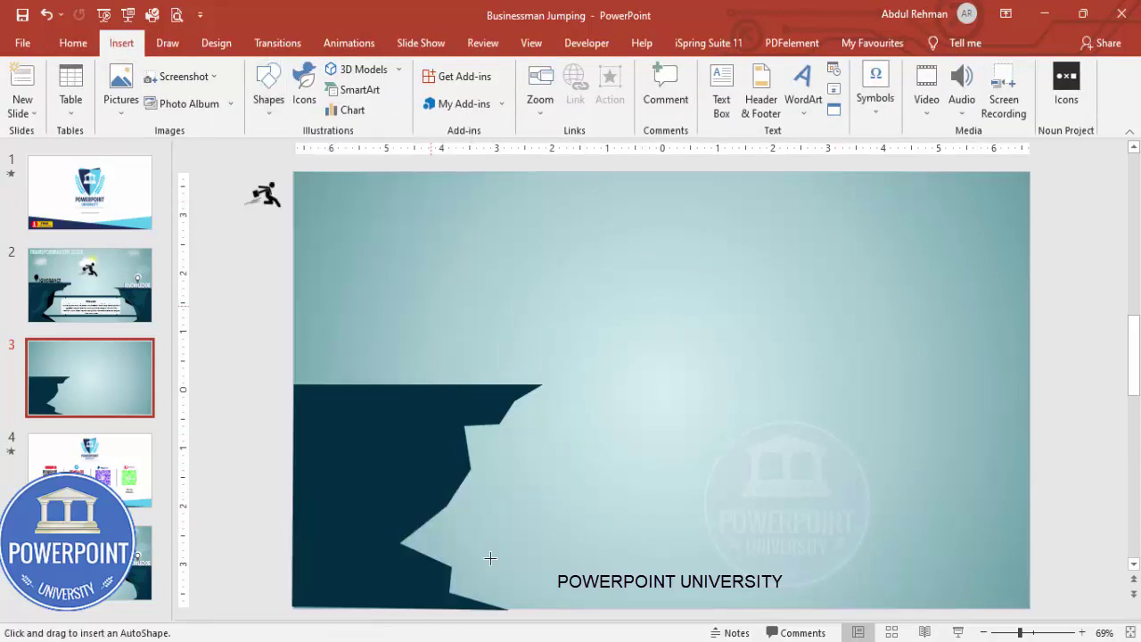
pyautogui.click(505, 610)
pyautogui.click(477, 500)
pyautogui.click(533, 396)
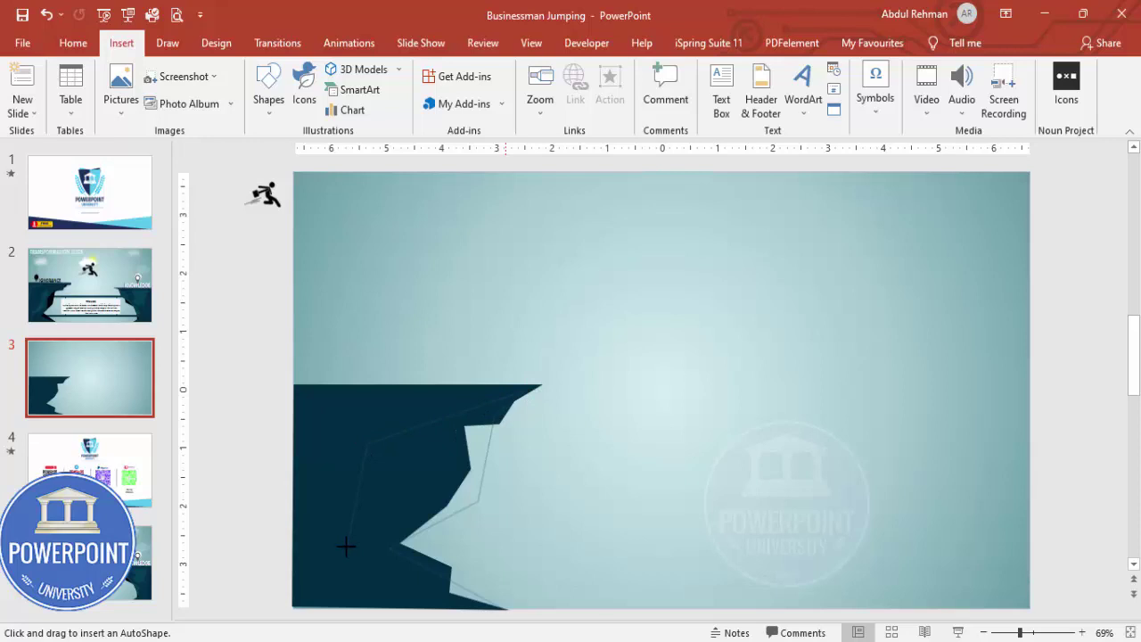
pyautogui.click(502, 609)
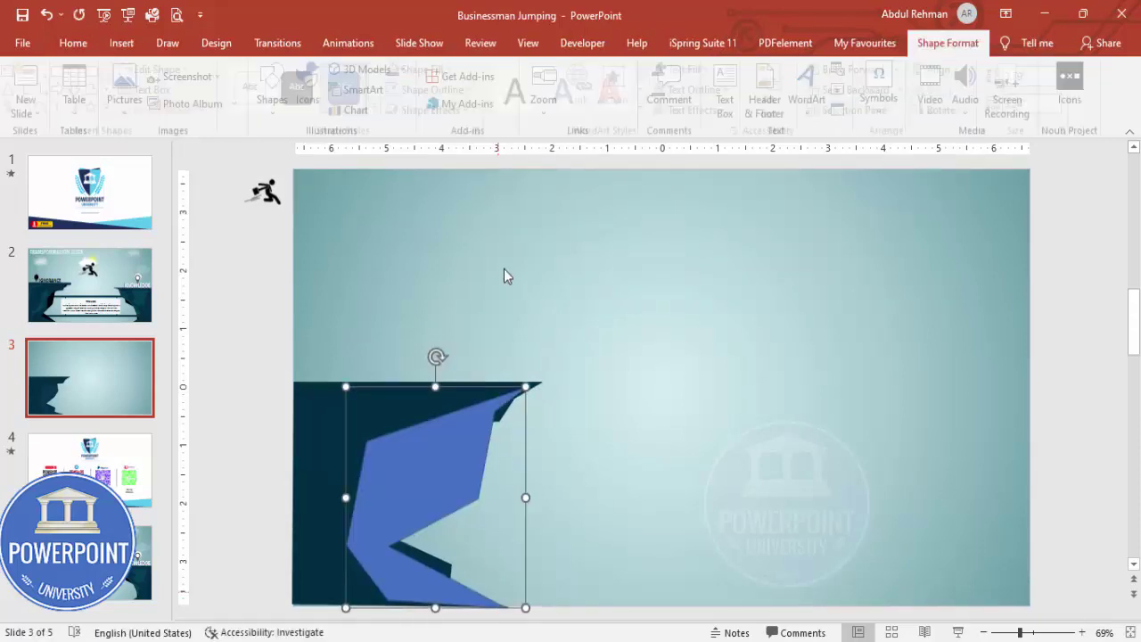
# - Make the strip black with no outline and send it behind the navy cliff
pyautogui.click(441, 89)
pyautogui.click(442, 280)
pyautogui.click(429, 70)
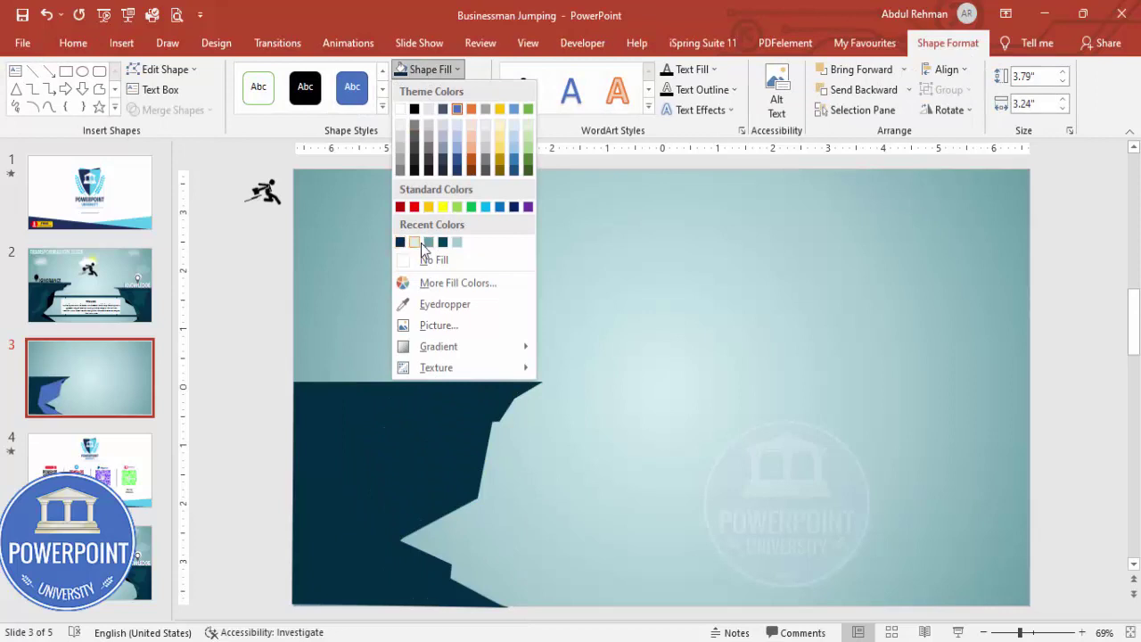
pyautogui.click(413, 109)
pyautogui.click(909, 90)
pyautogui.click(869, 131)
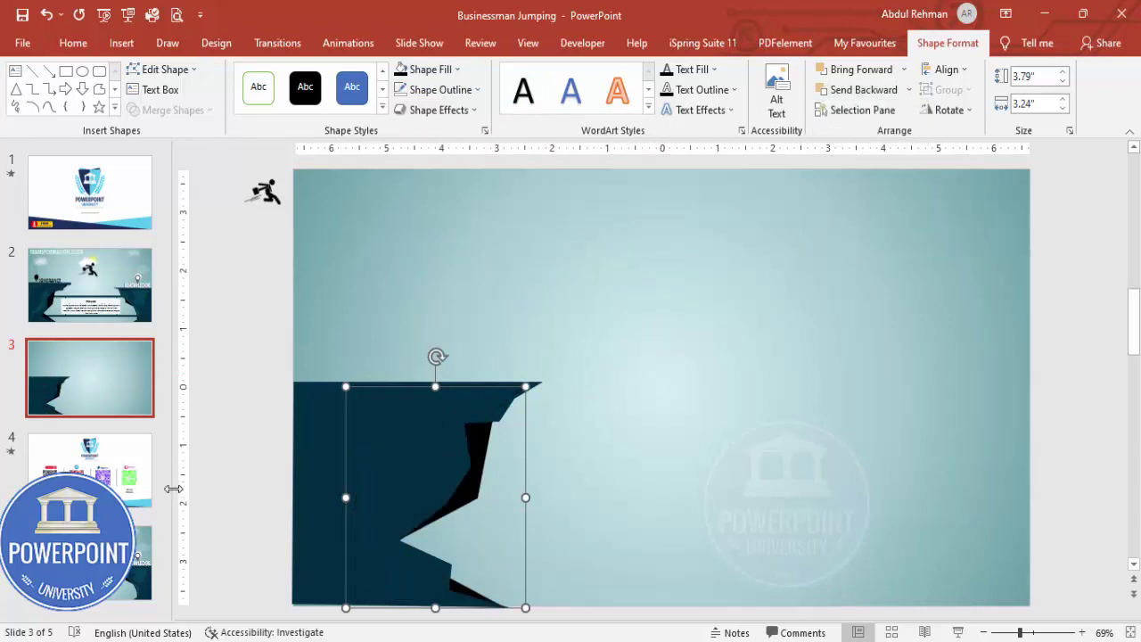
pyautogui.click(522, 510)
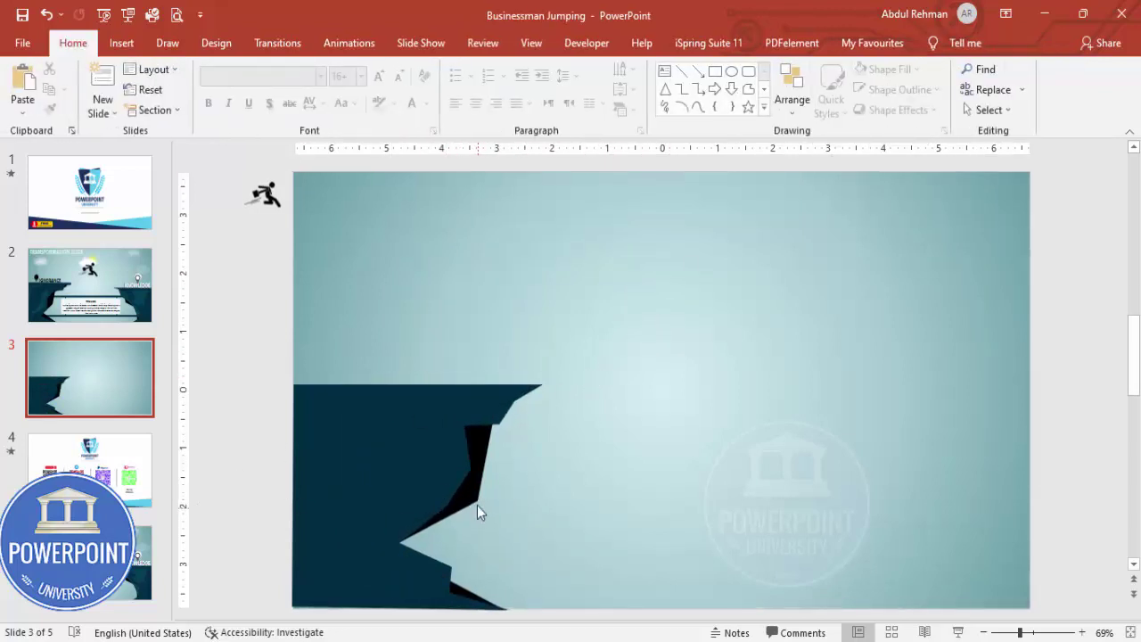
# - Edit the navy cliff's points to reshape the notch near its lower edge
pyautogui.click(476, 479)
pyautogui.rightClick(478, 479)
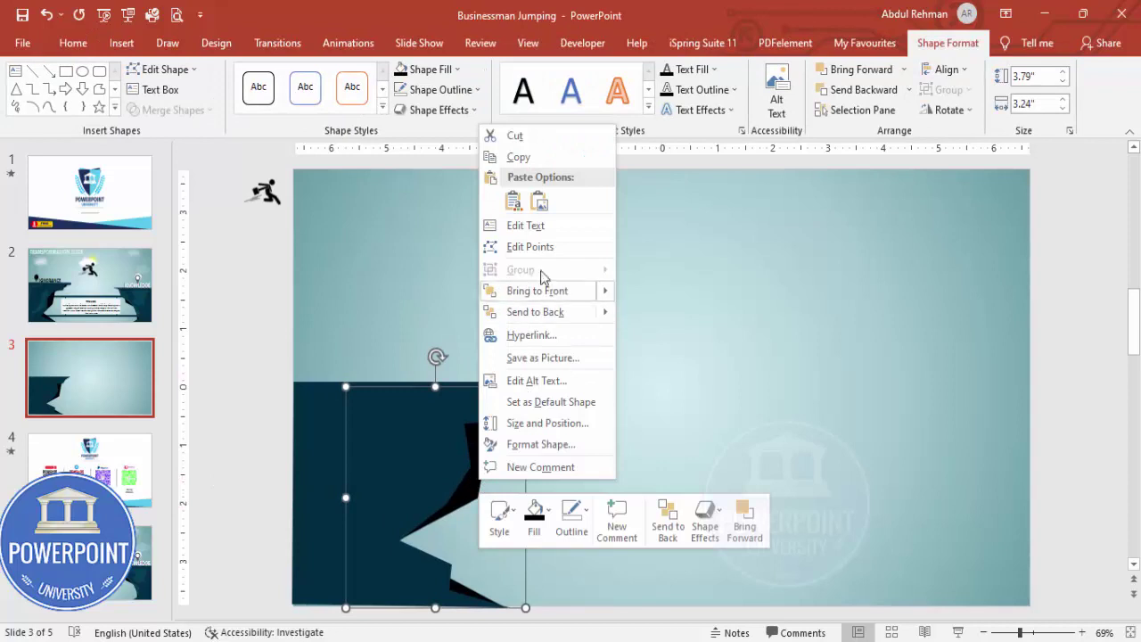
pyautogui.click(535, 248)
pyautogui.click(405, 546)
pyautogui.moveTo(406, 550); pyautogui.dragTo(415, 594)
pyautogui.click(526, 558)
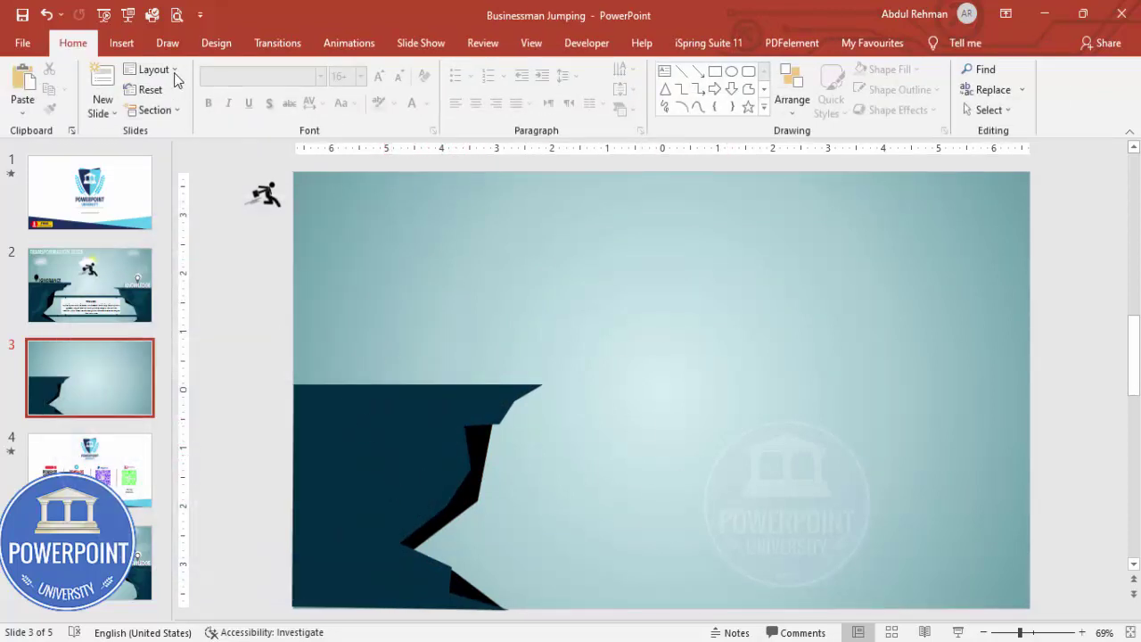
pyautogui.click(121, 43)
# - Draw a freeform facet on the left cliff with no outline and a pale fill
pyautogui.click(268, 100)
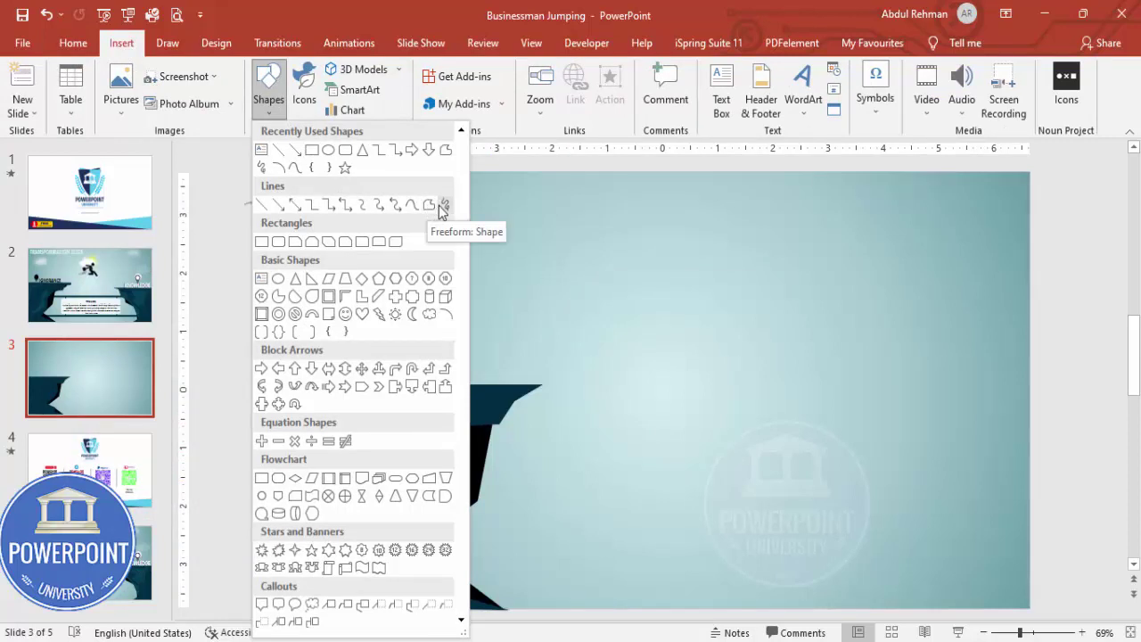
pyautogui.click(429, 206)
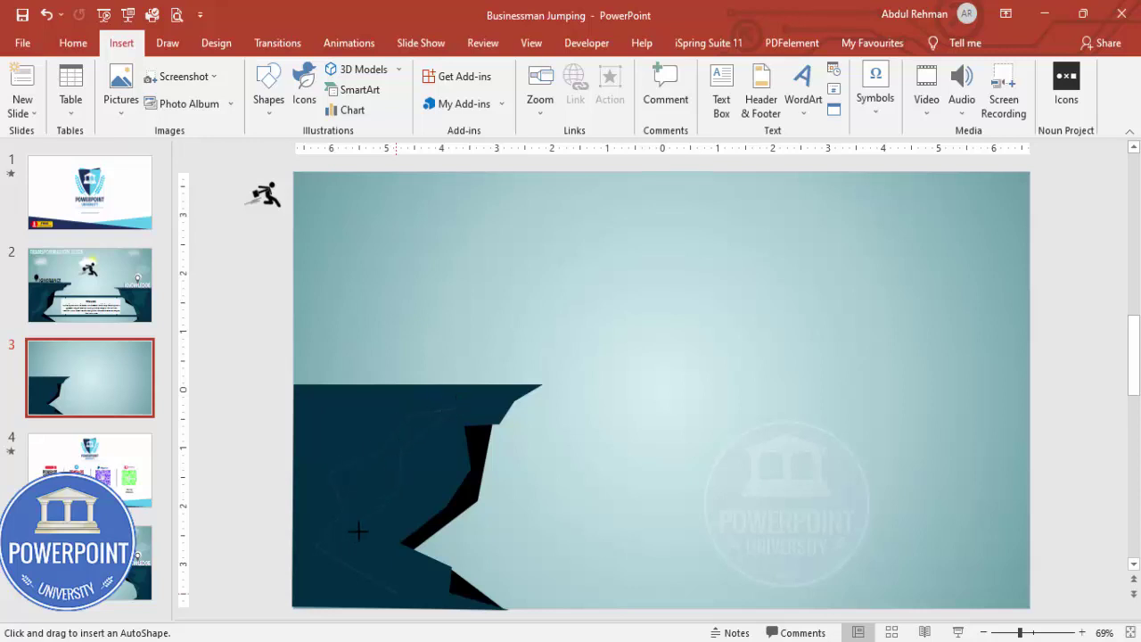
pyautogui.click(392, 595)
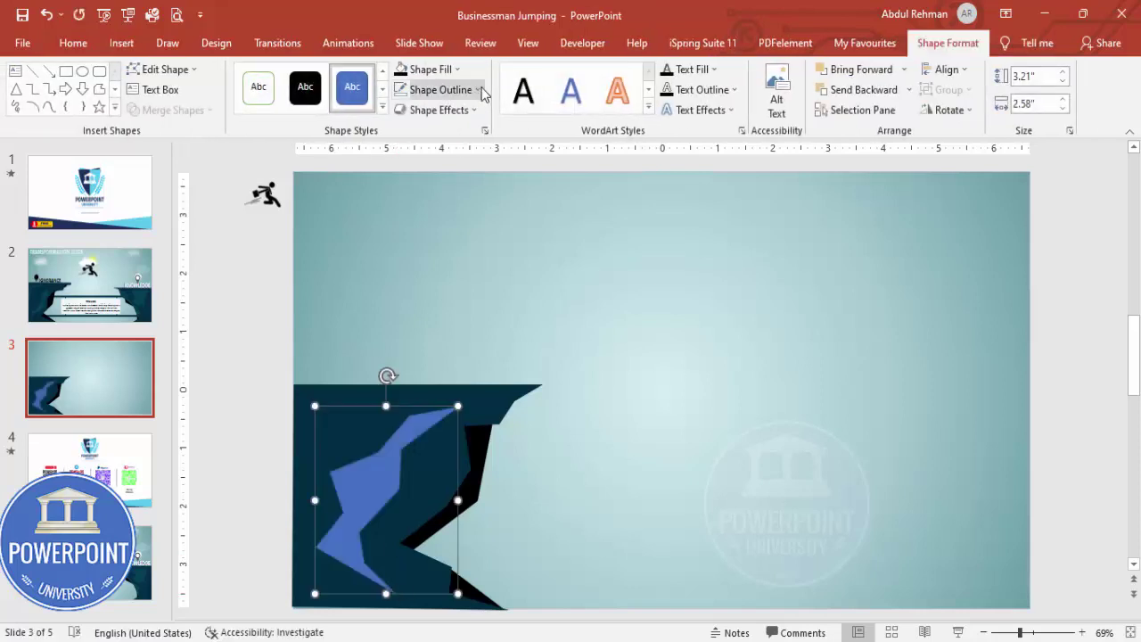
pyautogui.click(469, 93)
pyautogui.click(434, 277)
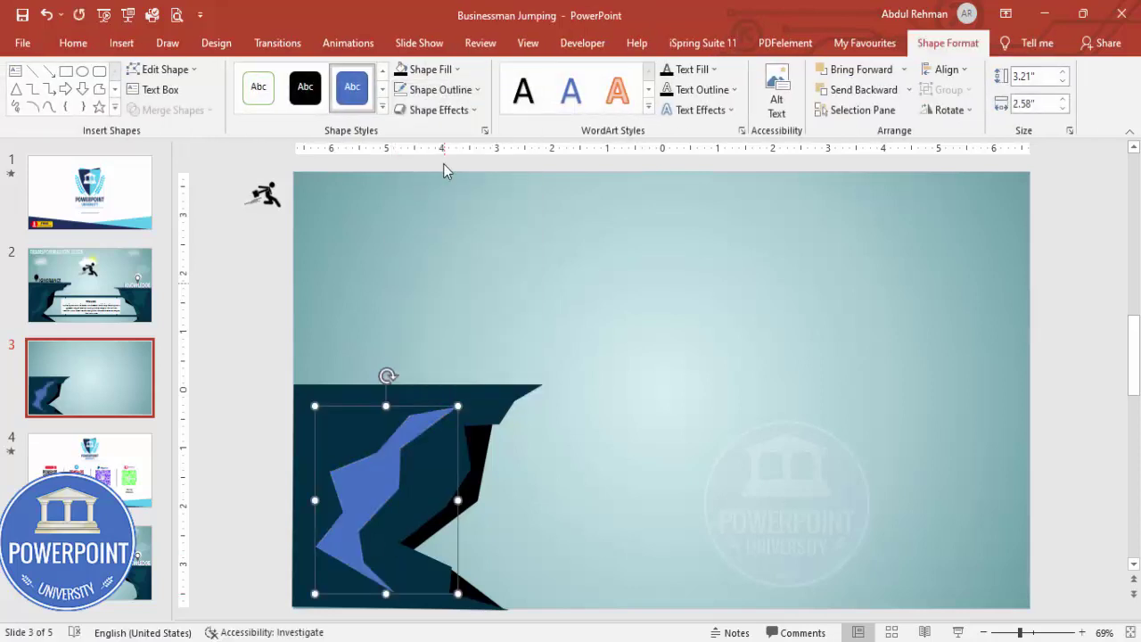
pyautogui.click(433, 70)
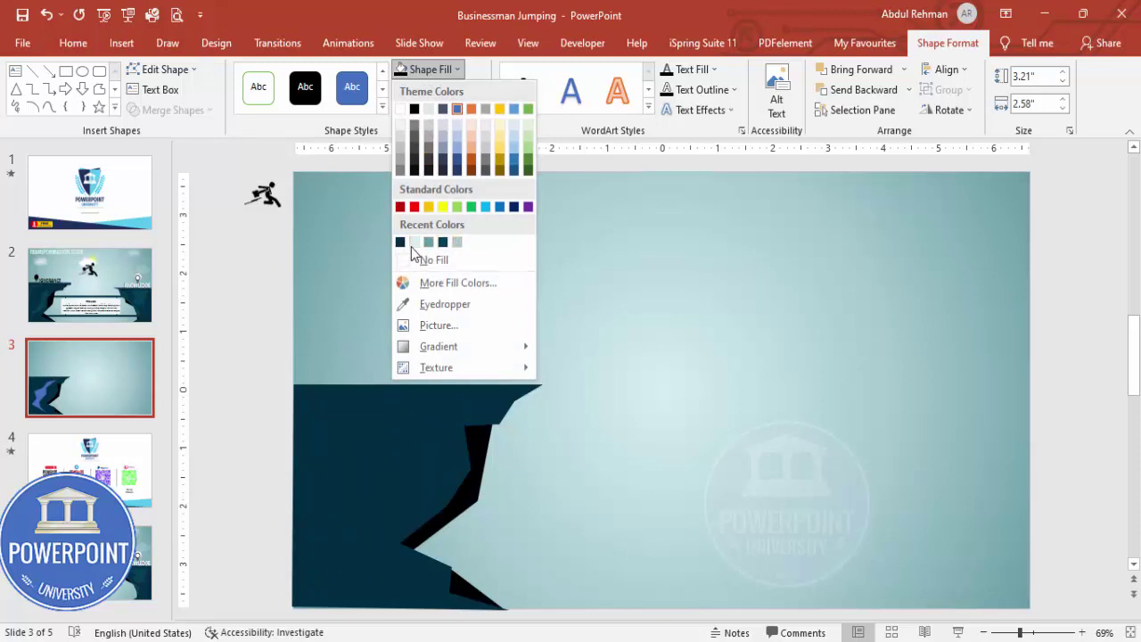
pyautogui.click(412, 244)
# - Set the facet's fill transparency to 86% in Format Shape
pyautogui.rightClick(387, 462)
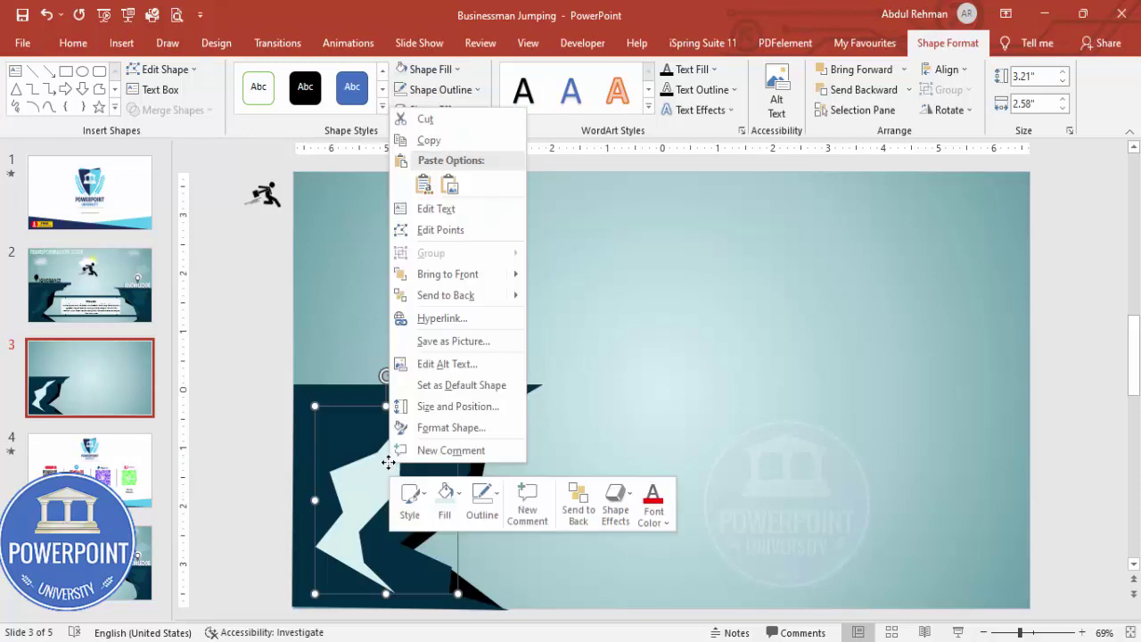
pyautogui.click(444, 428)
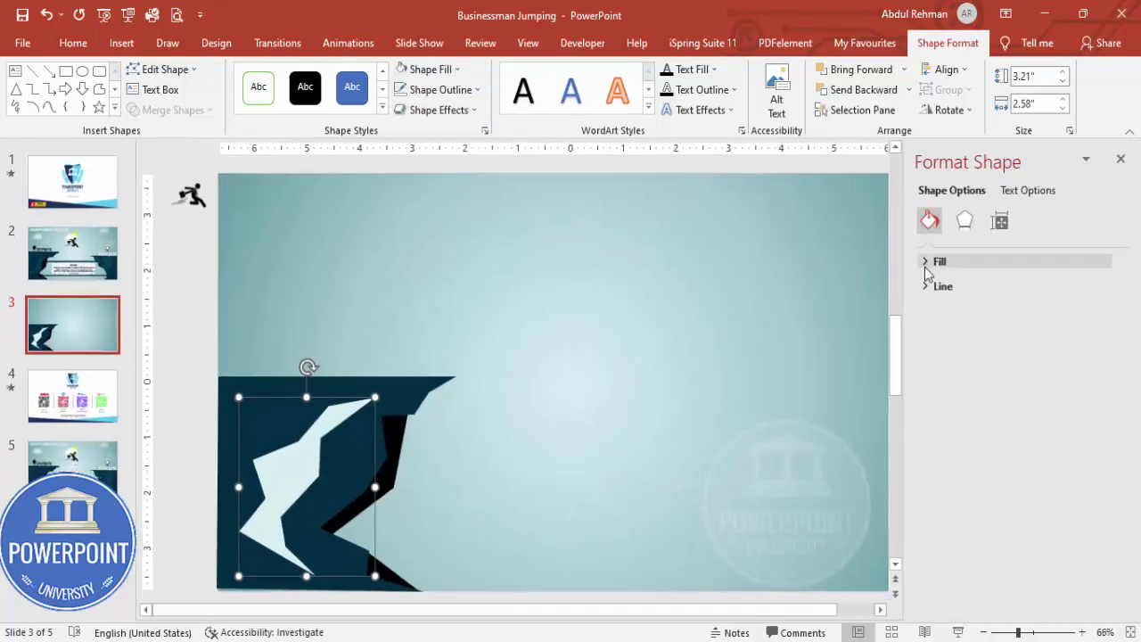
pyautogui.click(928, 262)
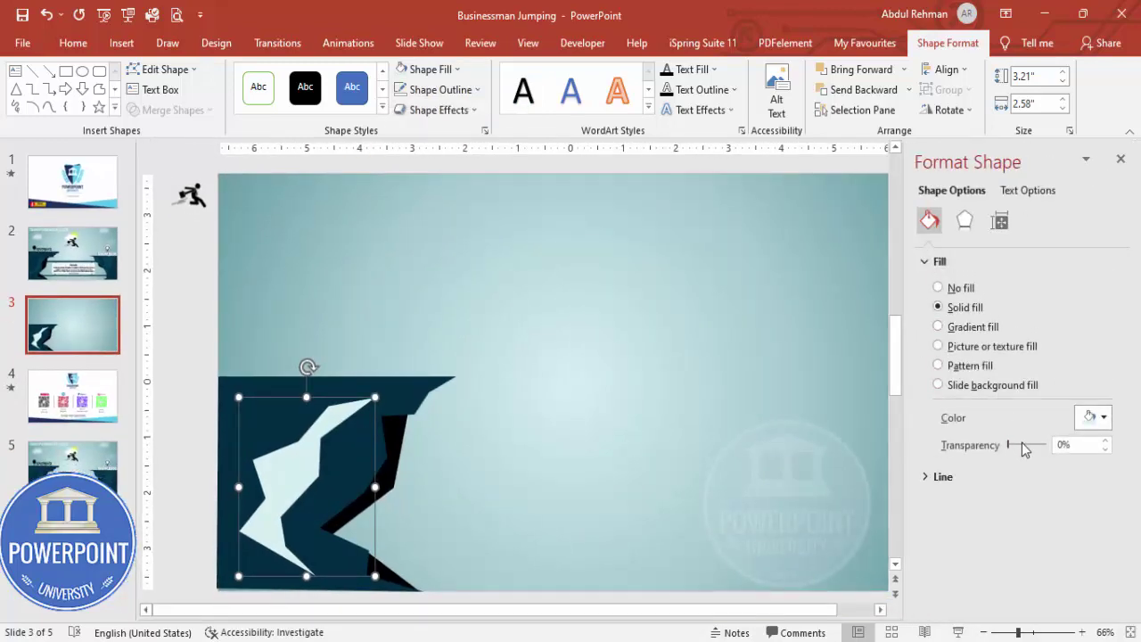
pyautogui.moveTo(1012, 452); pyautogui.dragTo(1041, 450)
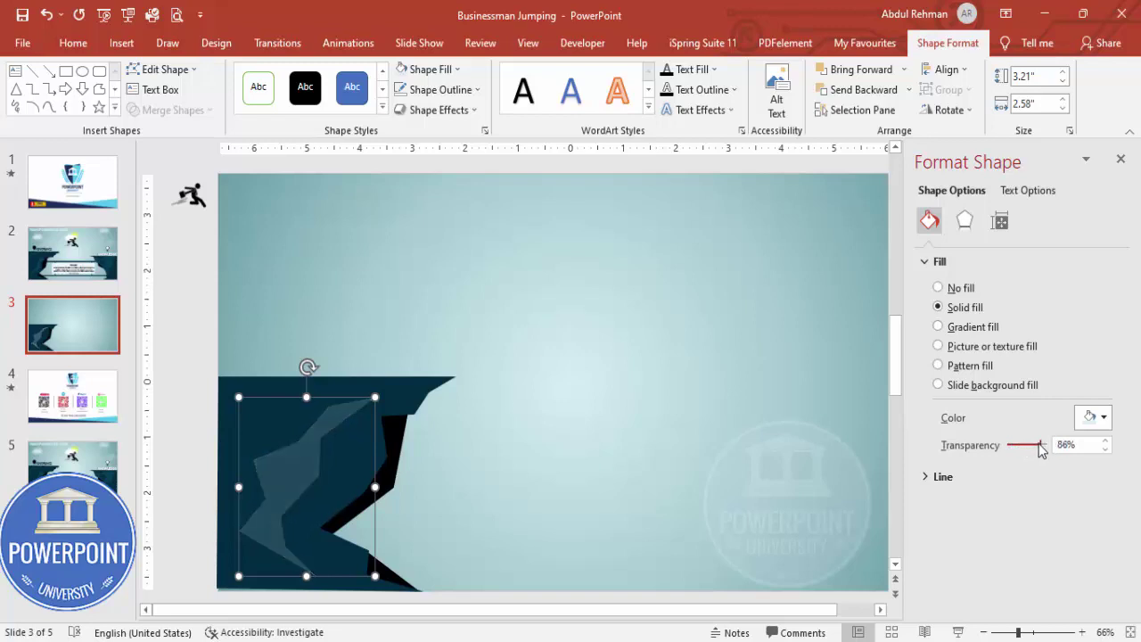
pyautogui.click(211, 315)
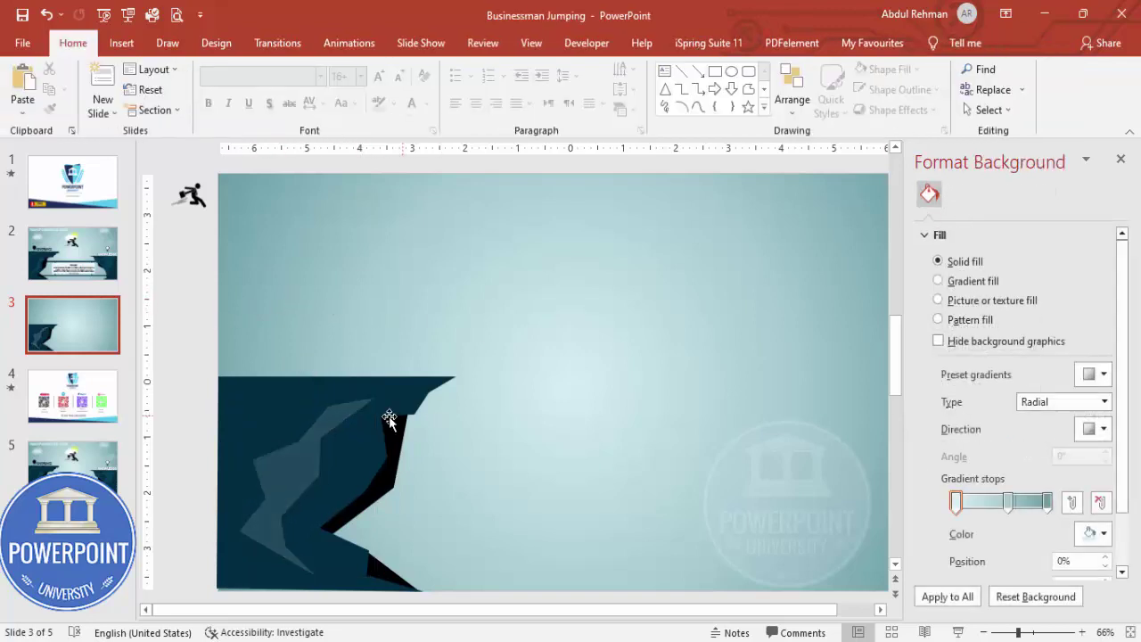
# - Draw a closed jagged freeform cliff from the right slide edge down to the bottom-right corner
pyautogui.click(121, 43)
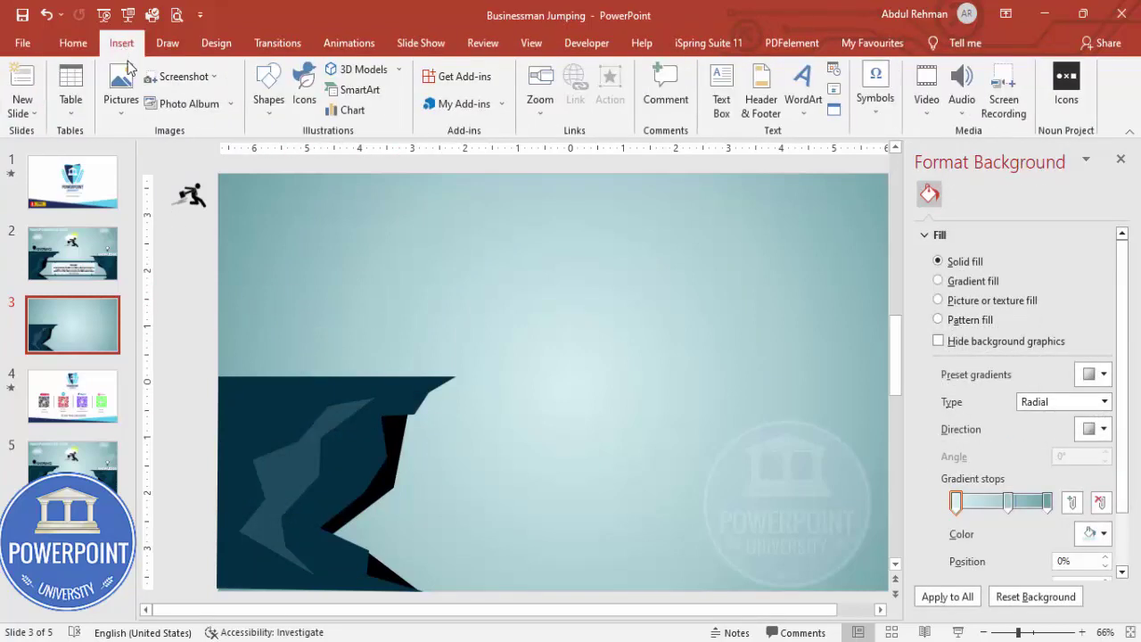
pyautogui.click(269, 93)
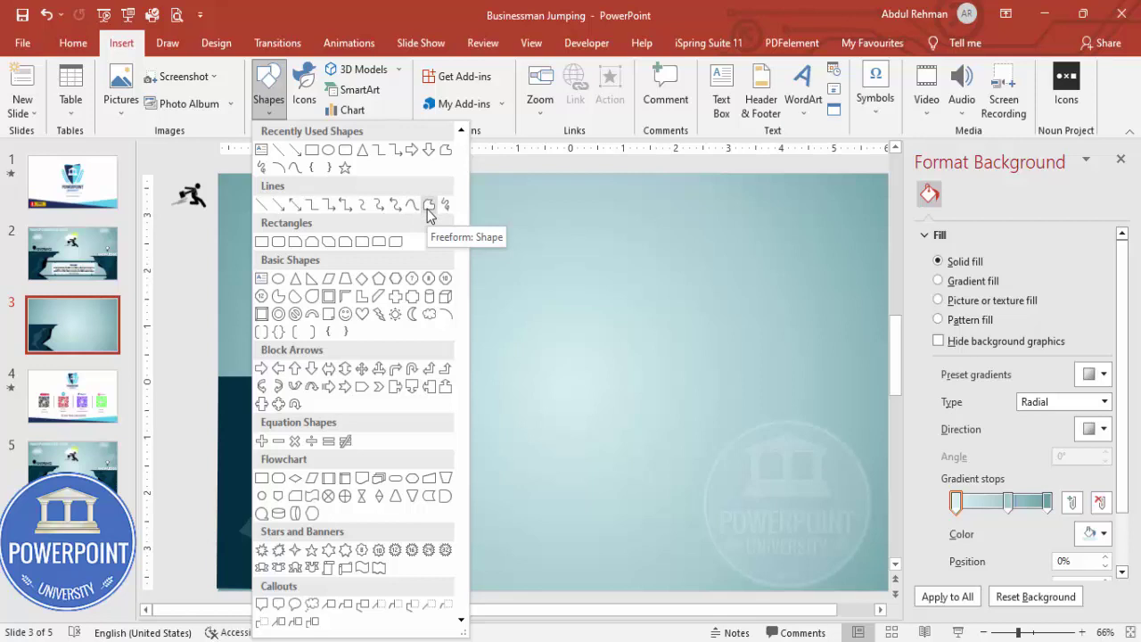
pyautogui.click(429, 210)
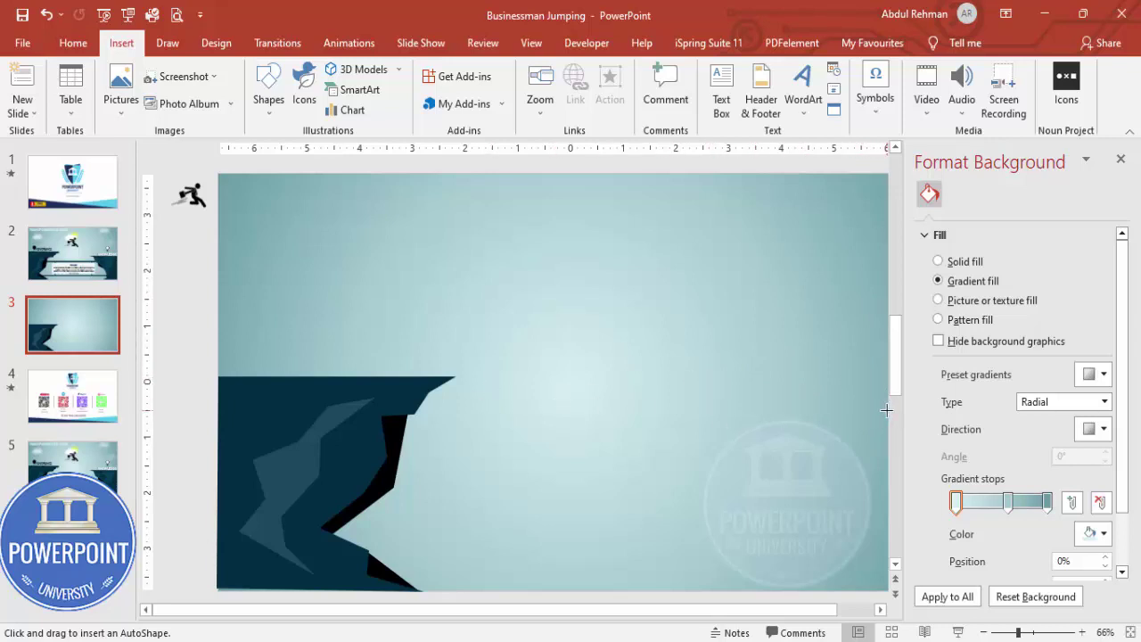
pyautogui.moveTo(882, 410); pyautogui.dragTo(674, 409)
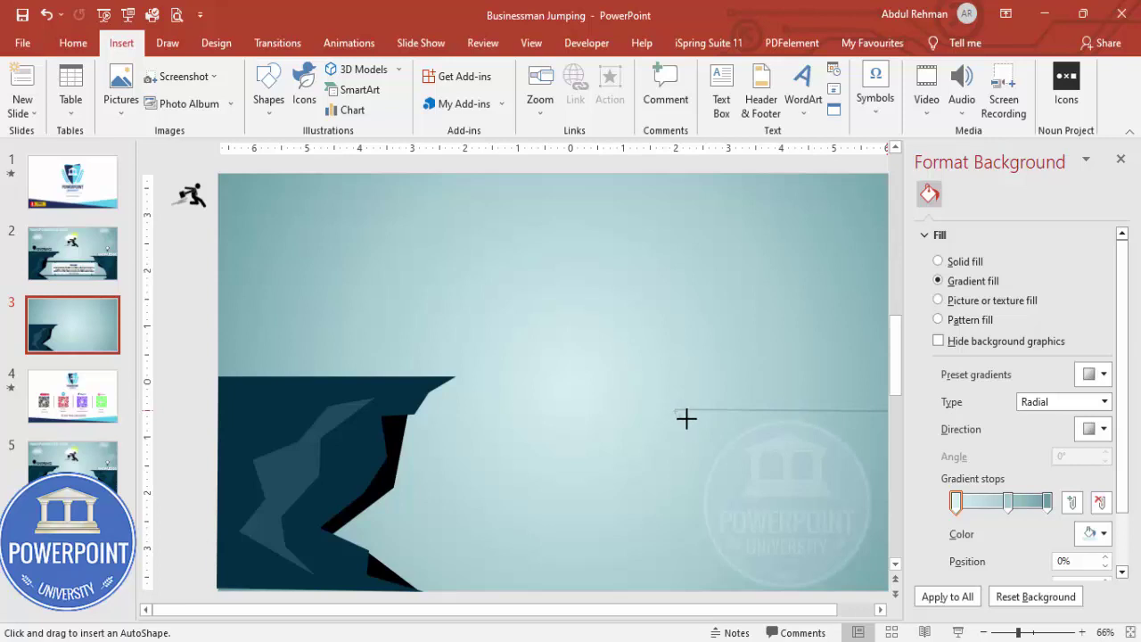
pyautogui.click(668, 420)
pyautogui.click(700, 428)
pyautogui.click(672, 486)
pyautogui.click(721, 532)
pyautogui.click(685, 564)
pyautogui.click(700, 581)
pyautogui.click(886, 585)
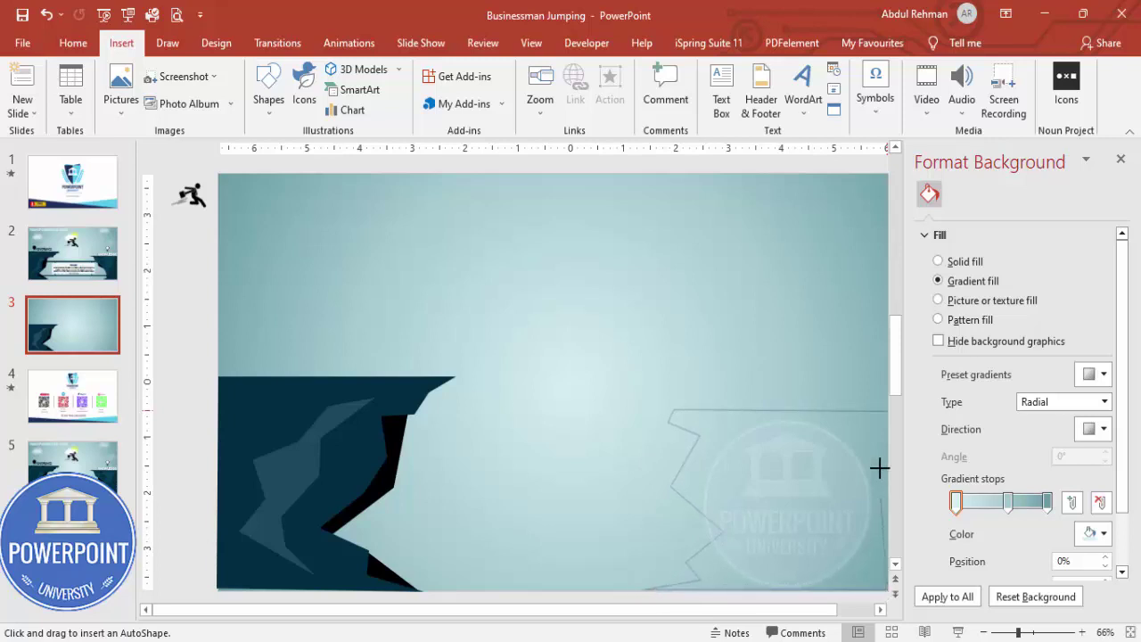
pyautogui.click(884, 411)
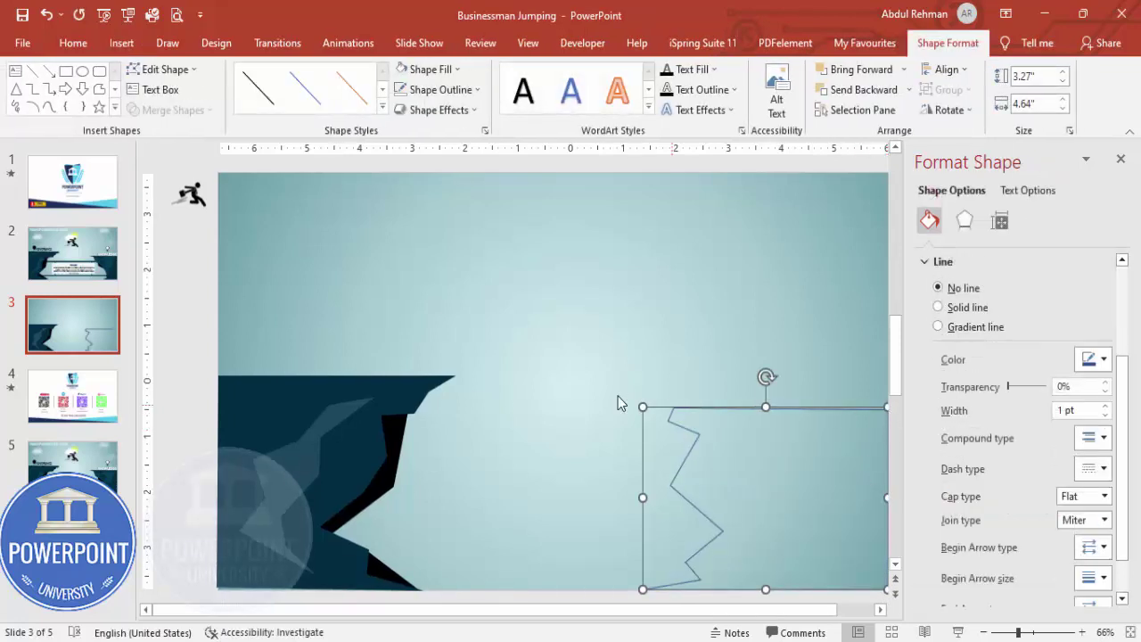
# - Remove the right cliff's outline and fill it dark teal
pyautogui.click(439, 89)
pyautogui.click(443, 278)
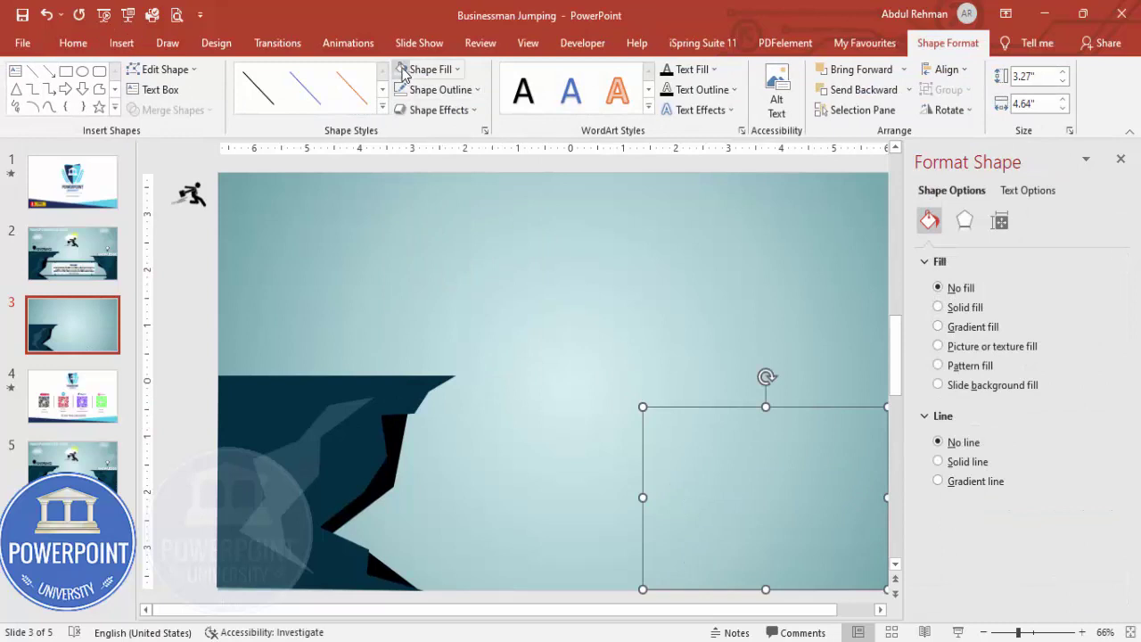
pyautogui.click(420, 70)
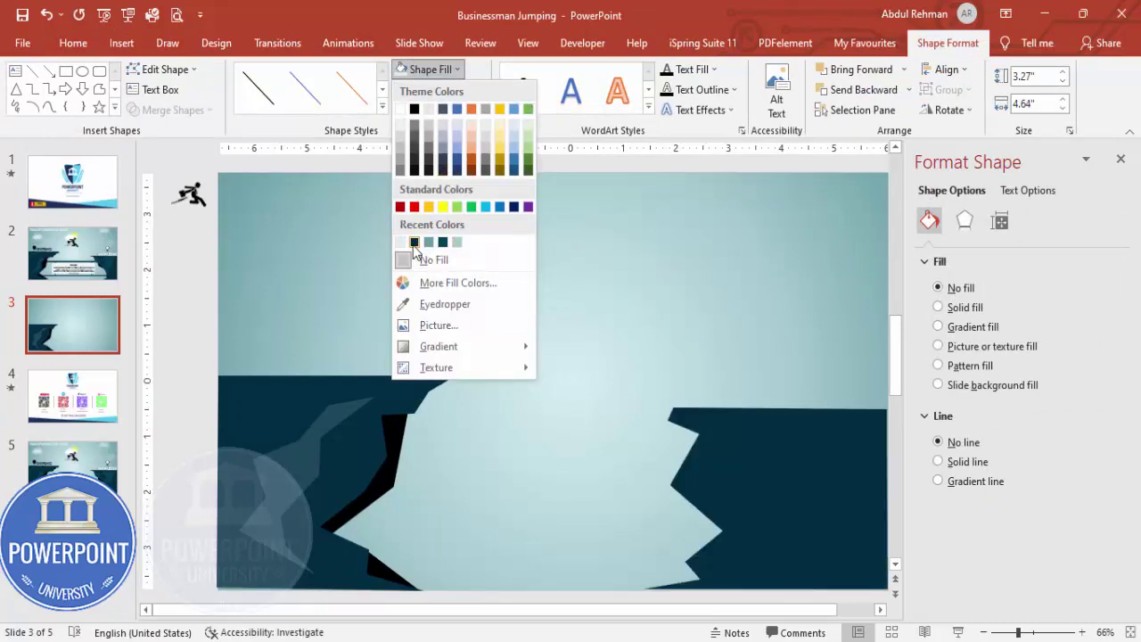
pyautogui.click(414, 243)
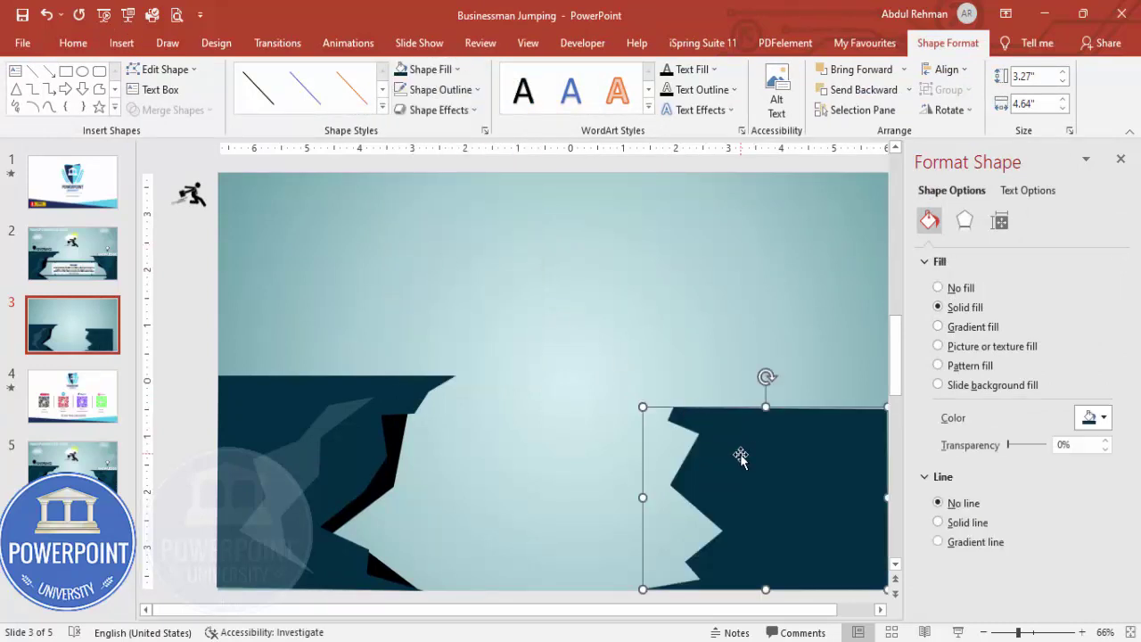
# - Edit the right cliff's vertices to reshape its jagged edge and sharpen the notch
pyautogui.rightClick(741, 457)
pyautogui.click(804, 232)
pyautogui.moveTo(672, 486); pyautogui.dragTo(645, 460)
pyautogui.moveTo(722, 531); pyautogui.dragTo(693, 508)
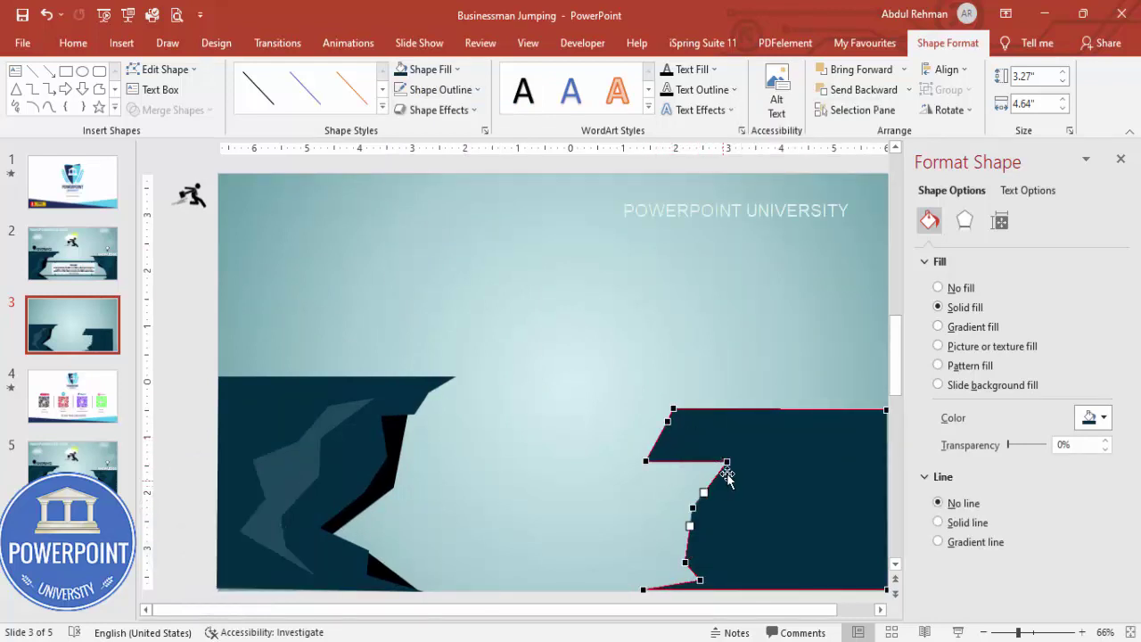
pyautogui.moveTo(726, 473); pyautogui.dragTo(740, 482)
pyautogui.click(637, 517)
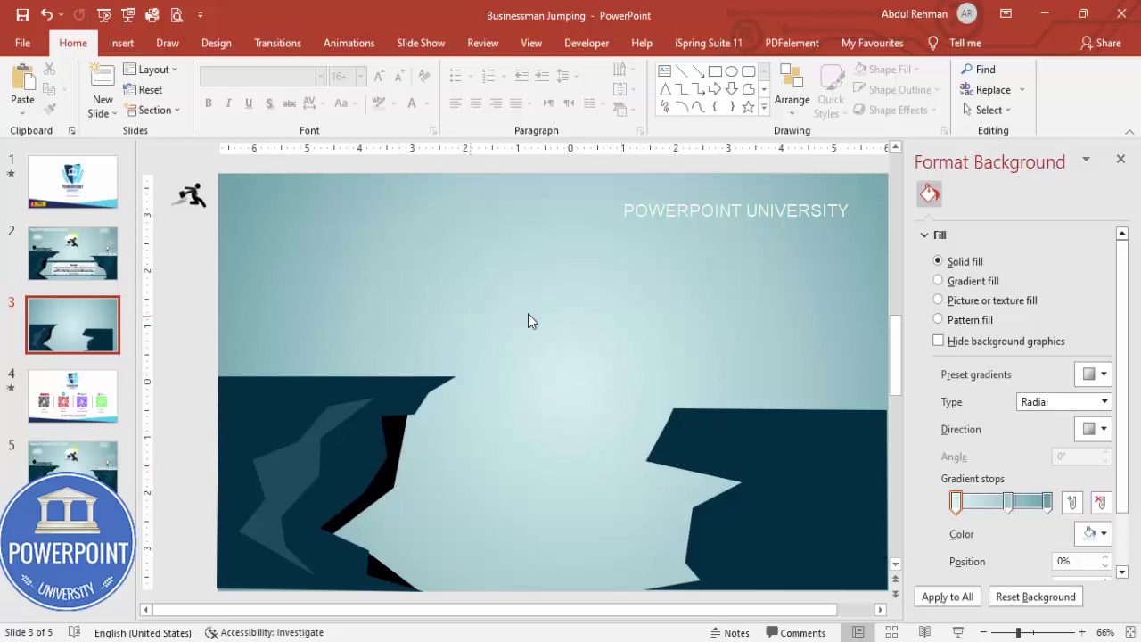
# - Draw a freeform facet along the right cliff's notch
pyautogui.click(122, 42)
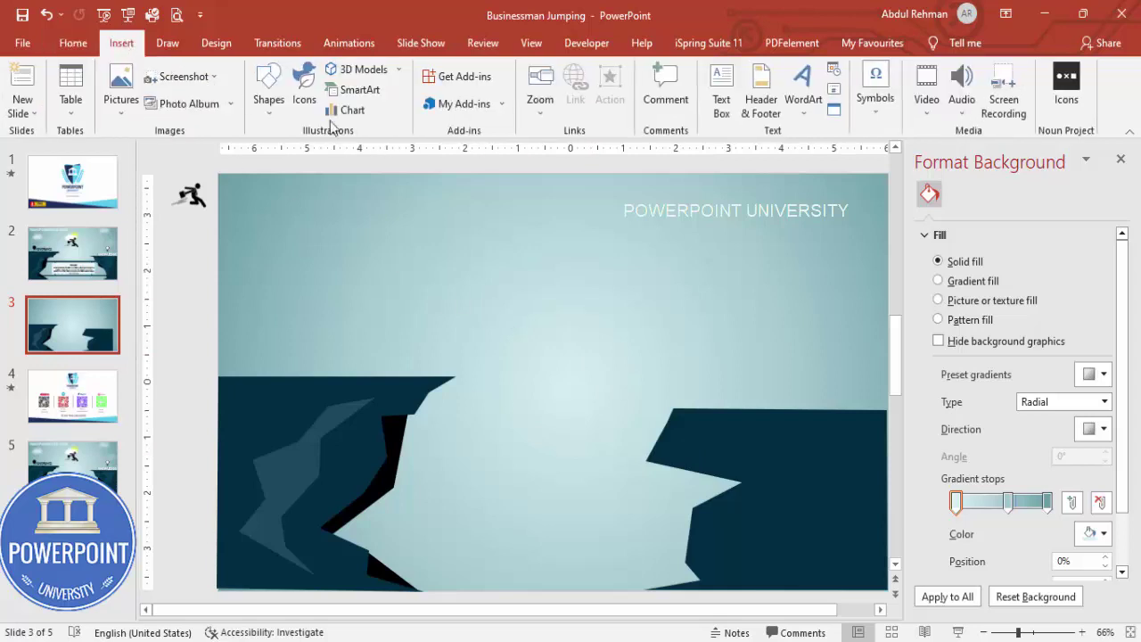
pyautogui.click(267, 116)
pyautogui.click(429, 208)
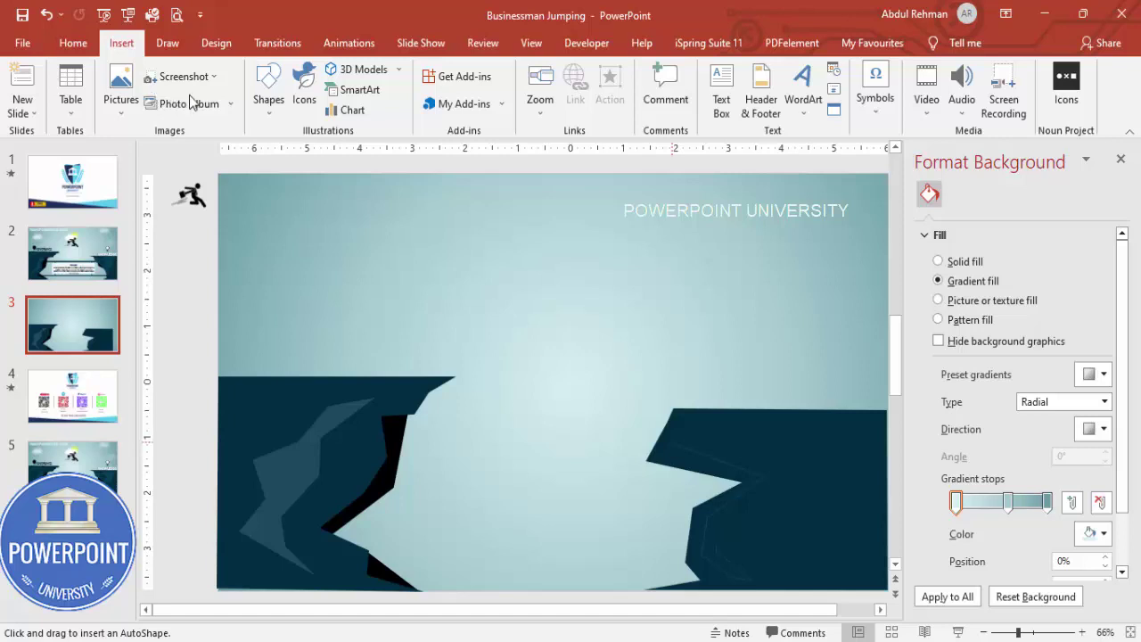
pyautogui.click(674, 442)
# - Copy the left facet's translucent pale style onto the new facet with Format Painter
pyautogui.click(322, 434)
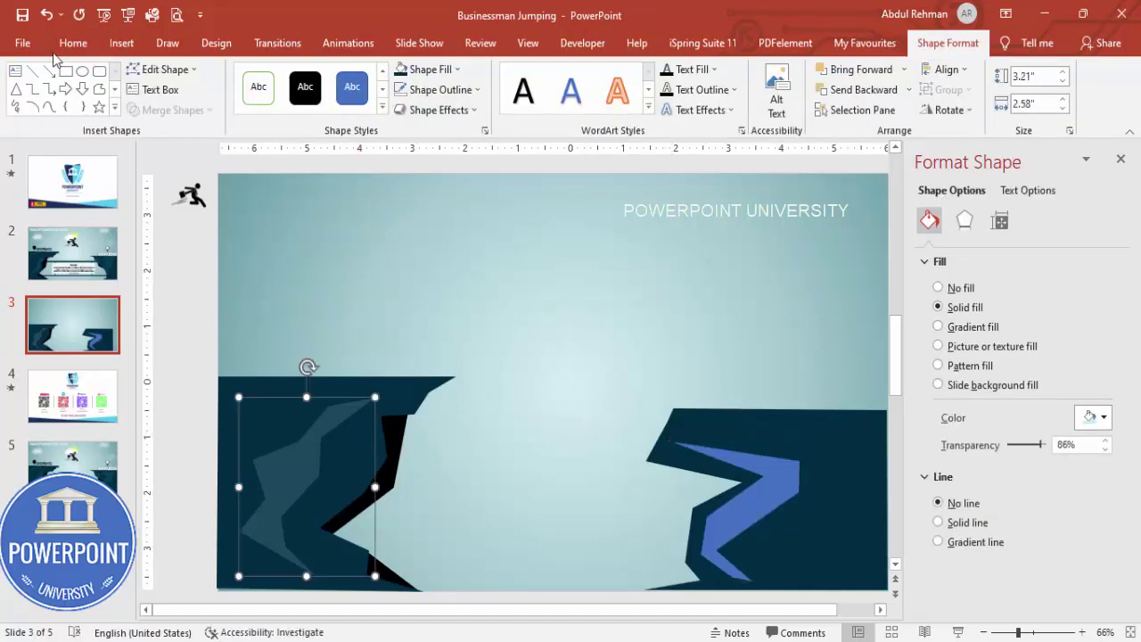
pyautogui.click(72, 43)
pyautogui.click(49, 108)
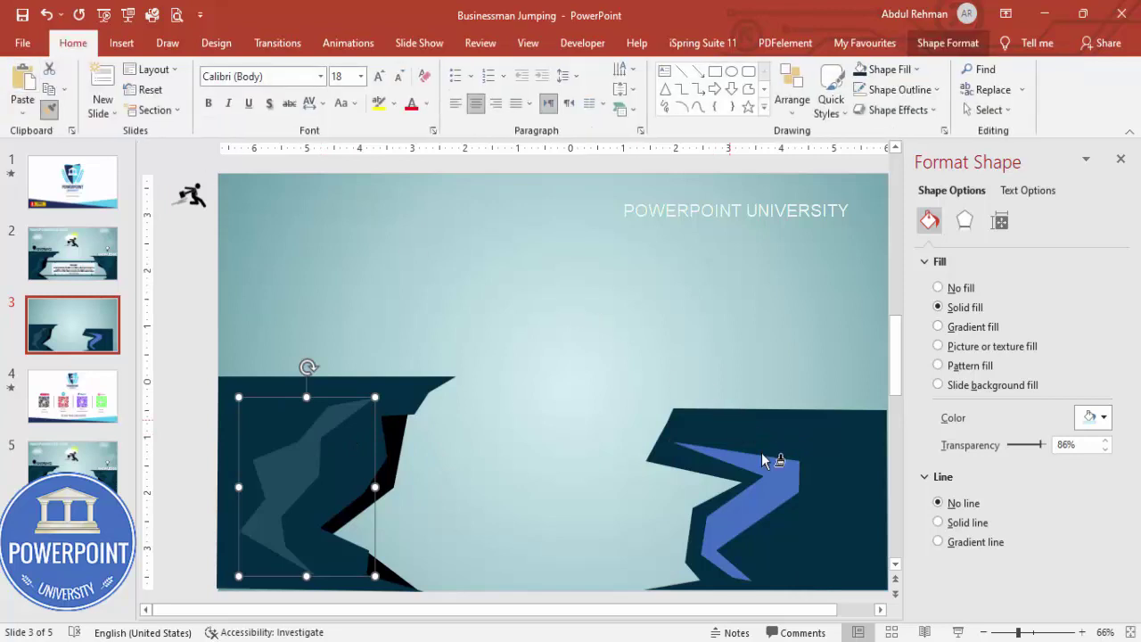
pyautogui.click(773, 480)
pyautogui.click(826, 361)
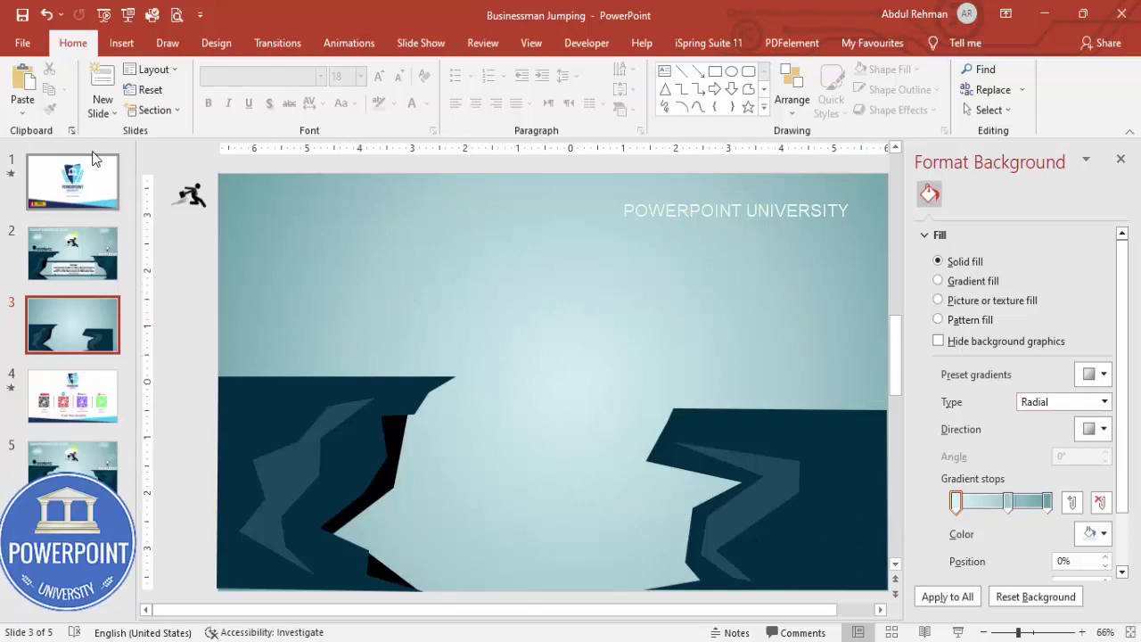
pyautogui.click(121, 42)
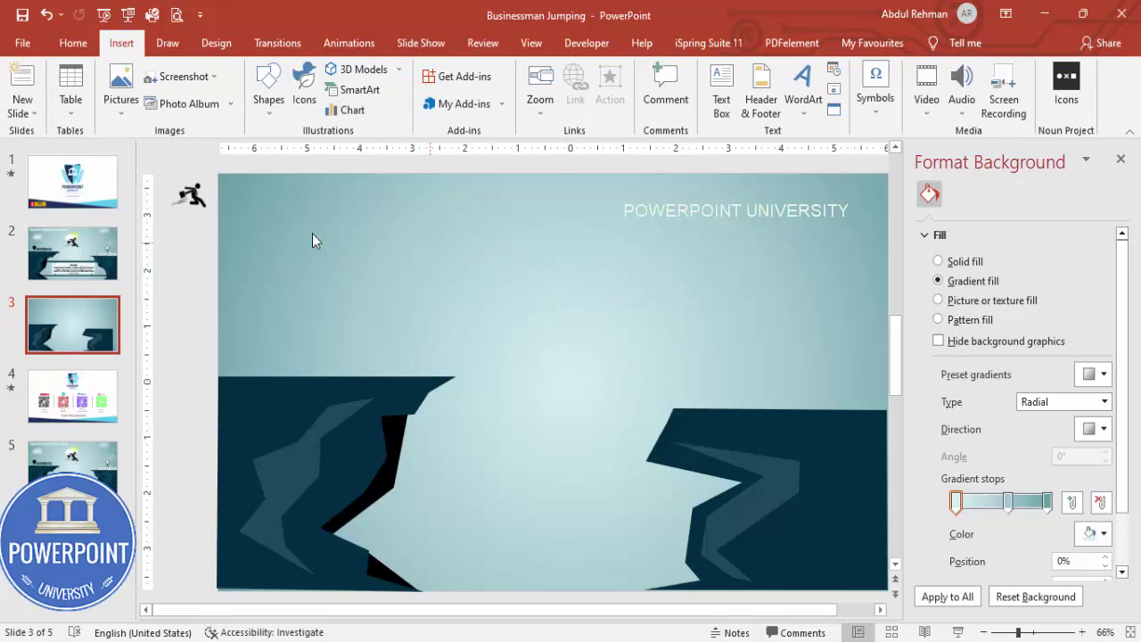
# - Enlarge the businessman icon and move it onto the slide above the gap between the cliffs
pyautogui.click(198, 201)
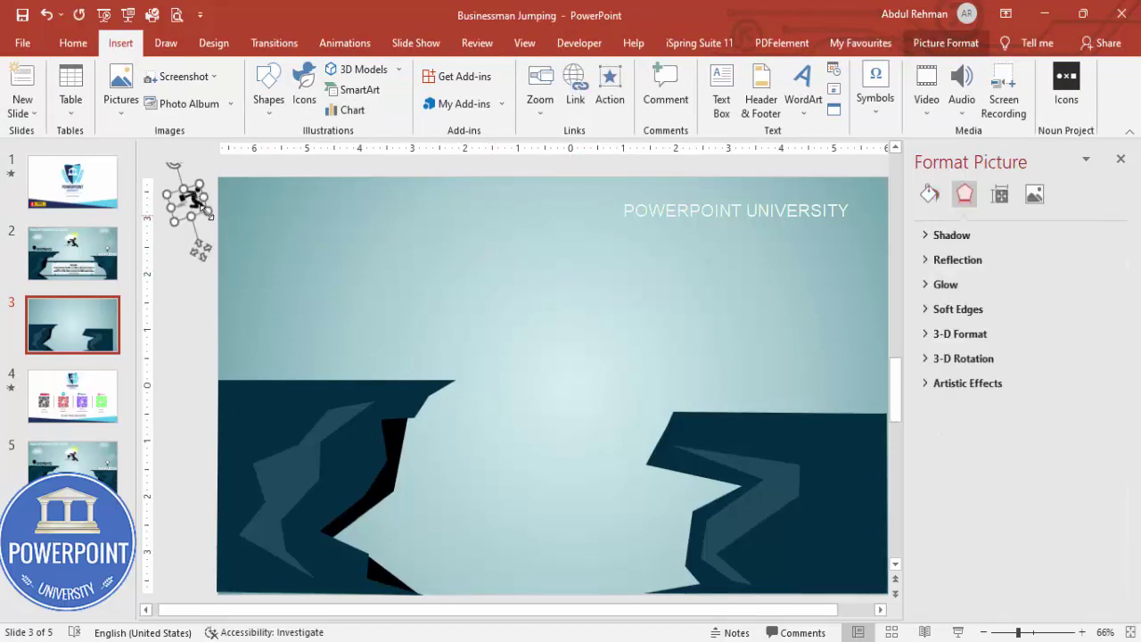
pyautogui.moveTo(211, 214); pyautogui.dragTo(262, 247)
pyautogui.moveTo(275, 204); pyautogui.dragTo(548, 302)
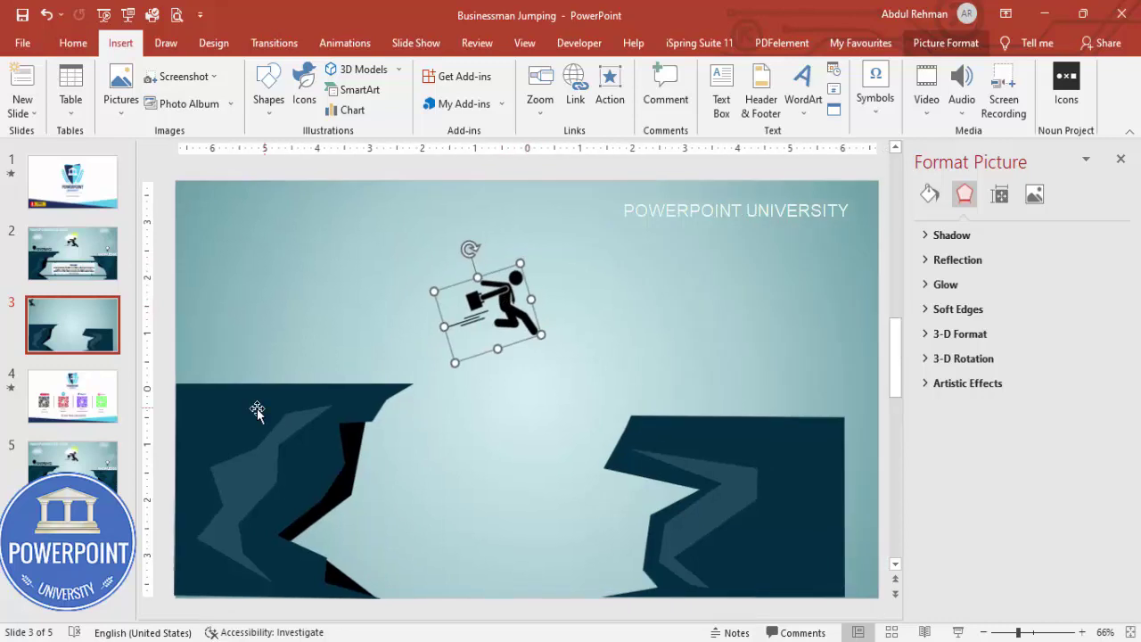
pyautogui.click(734, 318)
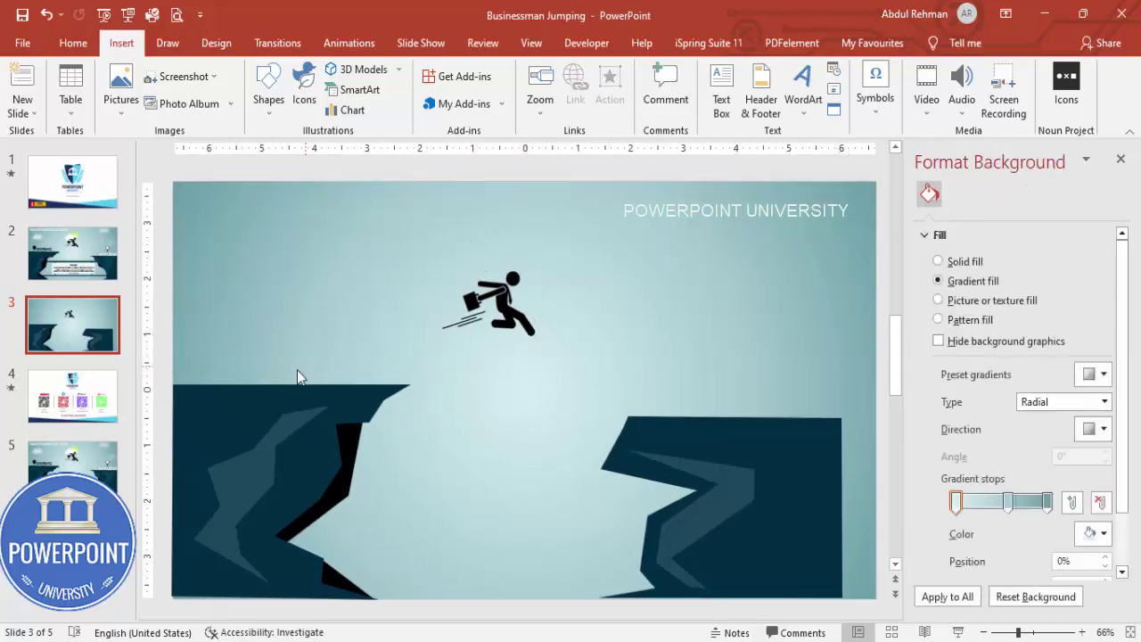
# - Draw a rounded rectangle at the upper left and round its ends into a pill
pyautogui.click(269, 96)
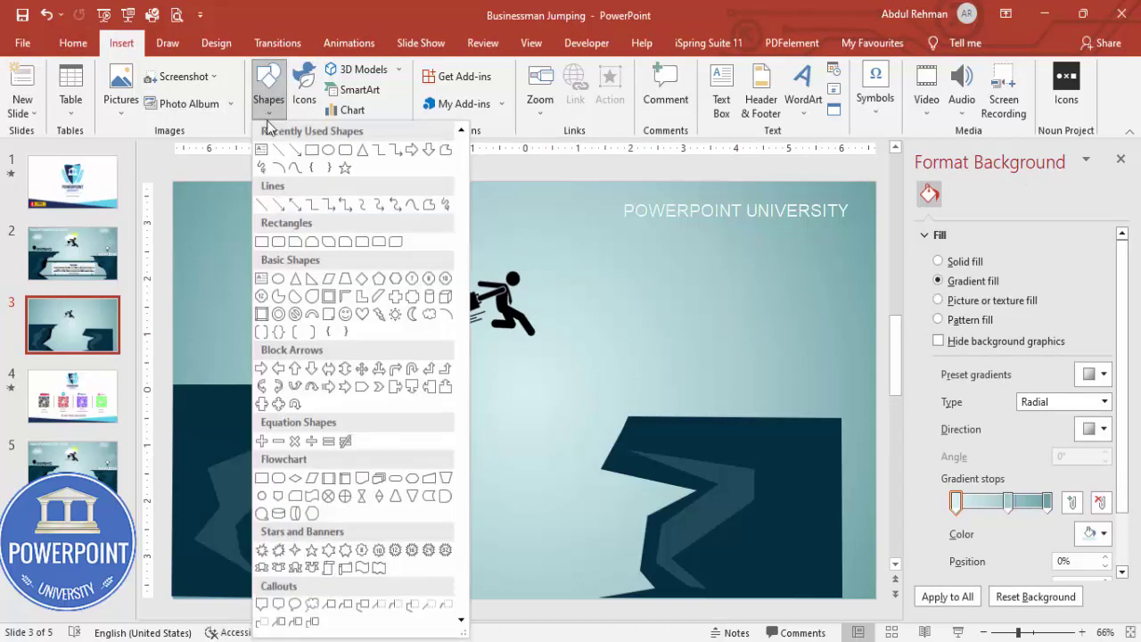
pyautogui.click(278, 245)
pyautogui.moveTo(251, 255); pyautogui.dragTo(377, 302)
pyautogui.moveTo(257, 259); pyautogui.dragTo(318, 309)
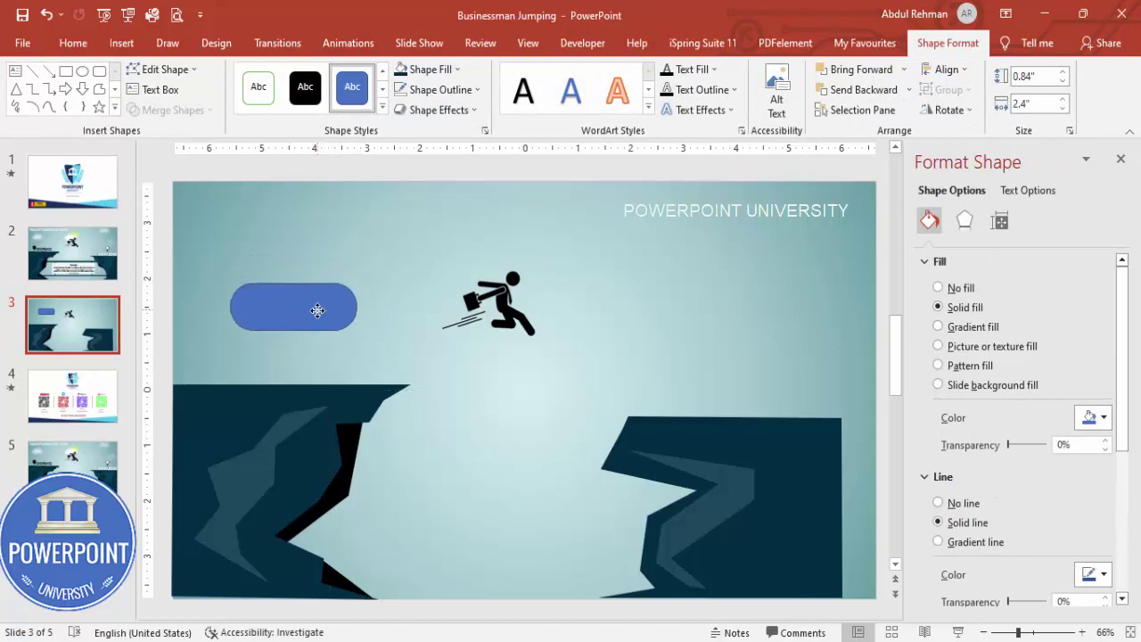
# - Add overlapping circles on top of the pill to form cloud puffs
pyautogui.click(122, 44)
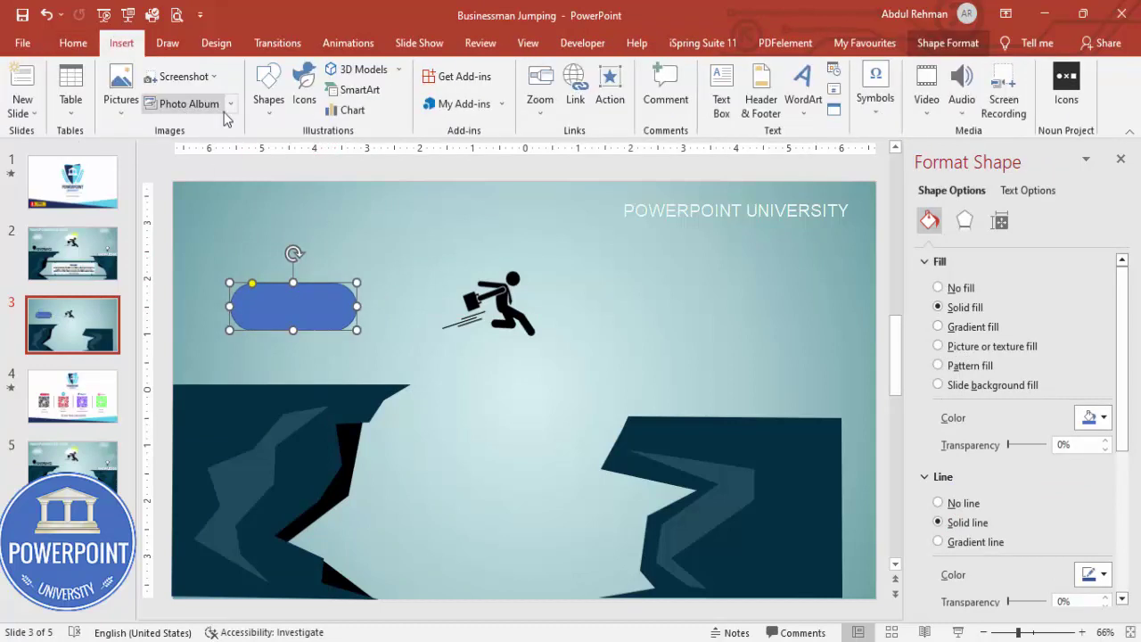
pyautogui.click(267, 98)
pyautogui.click(280, 282)
pyautogui.moveTo(223, 252); pyautogui.dragTo(311, 227)
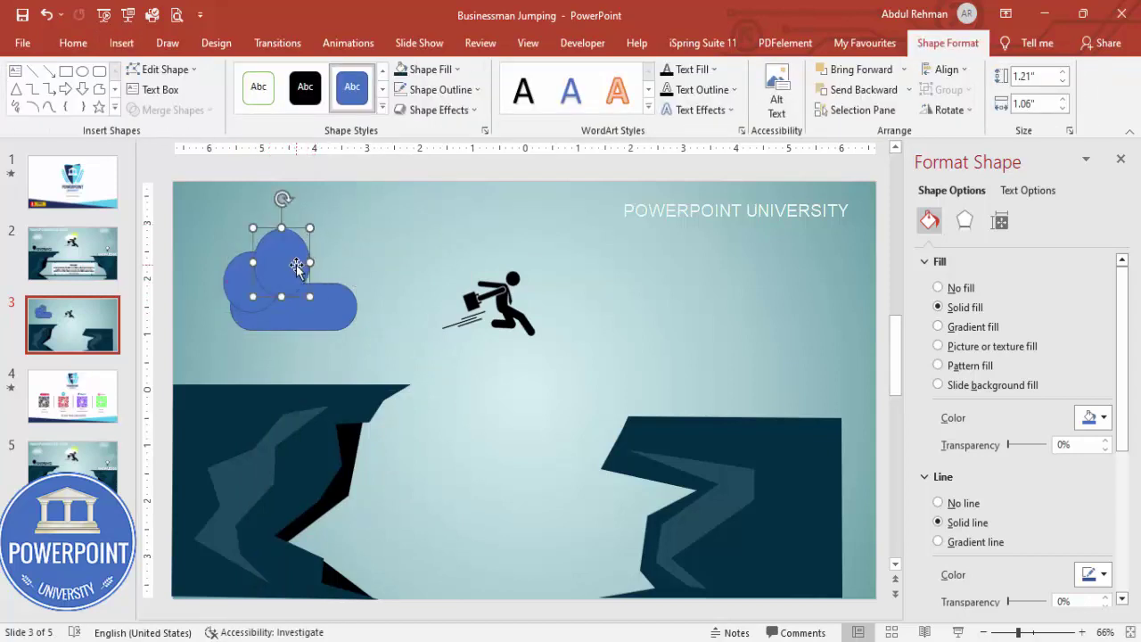
pyautogui.moveTo(302, 281); pyautogui.dragTo(346, 299)
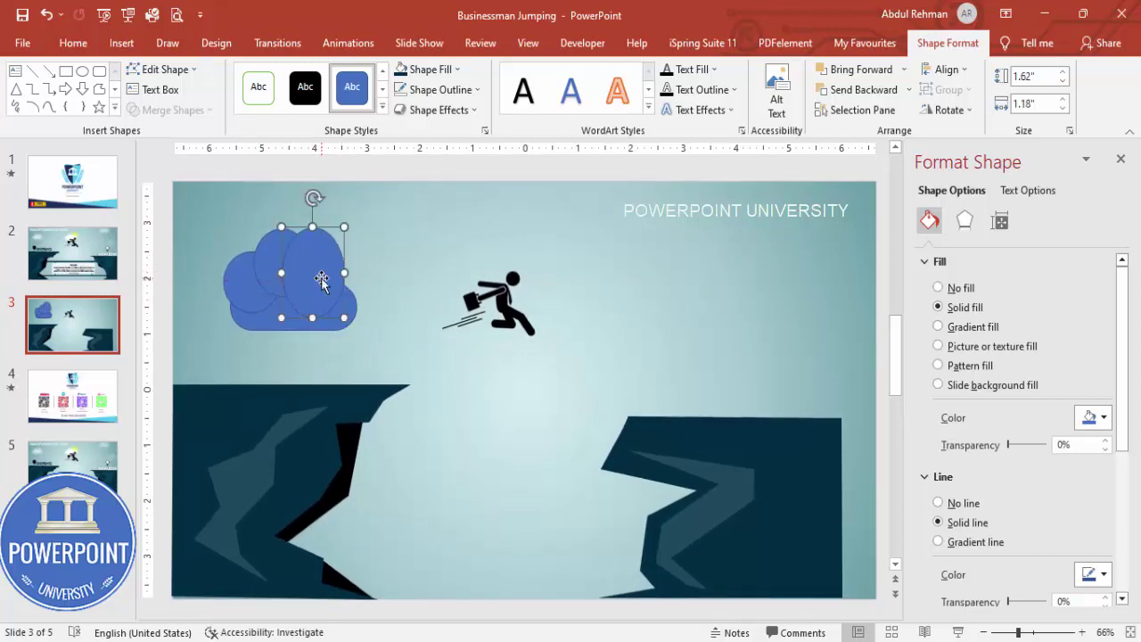
pyautogui.hotkey('ctrl', 'z')
pyautogui.moveTo(341, 321); pyautogui.dragTo(382, 343)
pyautogui.click(201, 214)
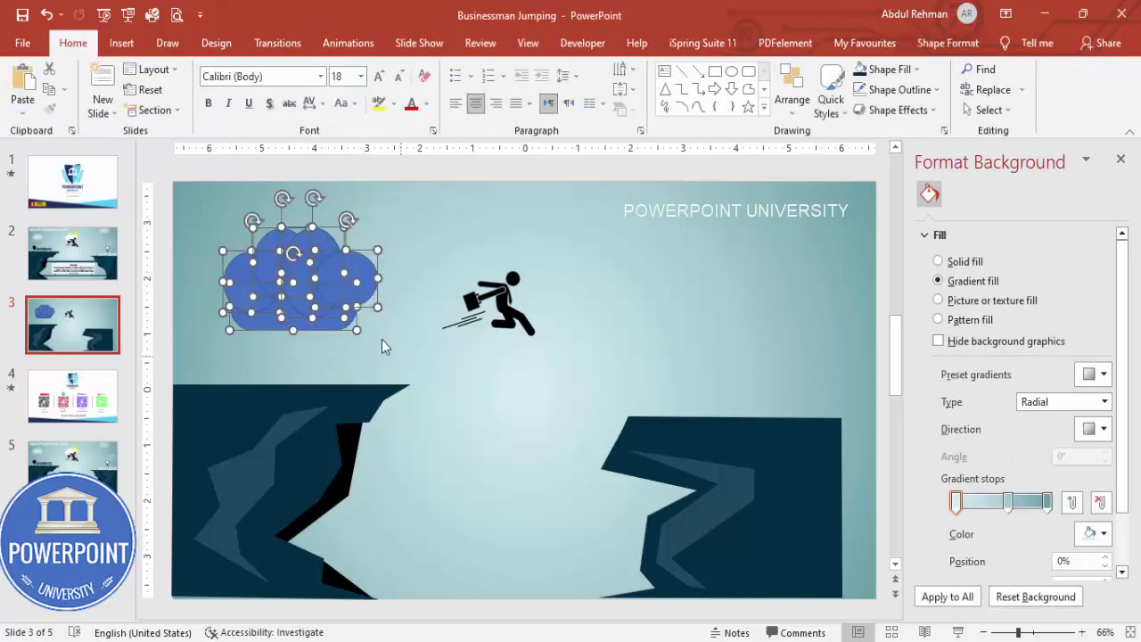
# - Merge the pill and circles into one cloud with Merge Shapes > Union
pyautogui.click(963, 42)
pyautogui.click(178, 110)
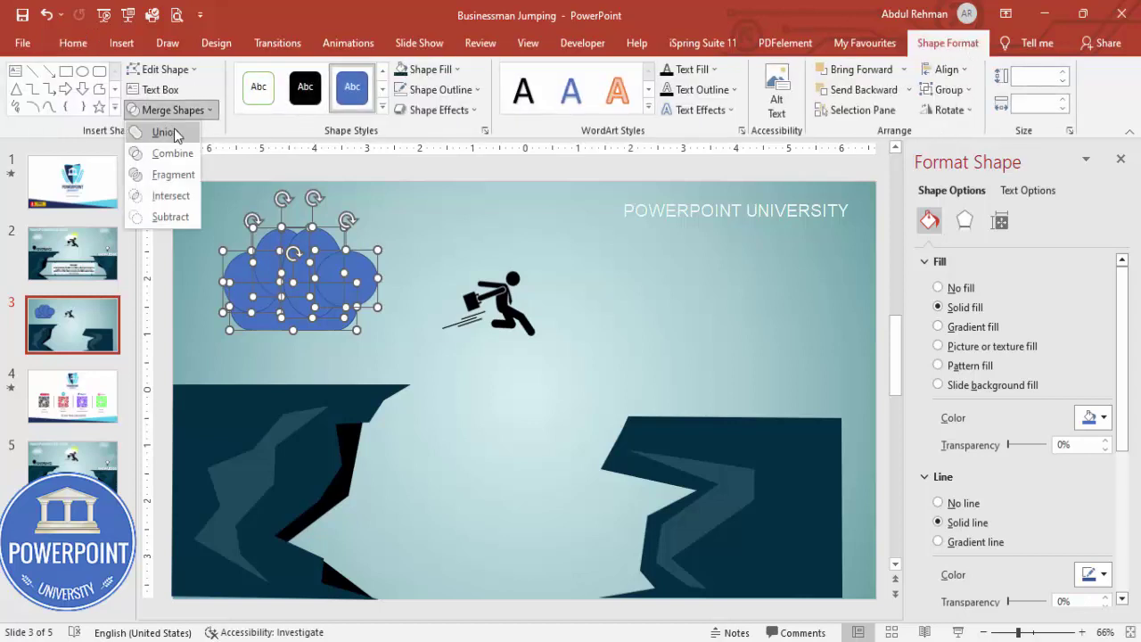
pyautogui.click(165, 132)
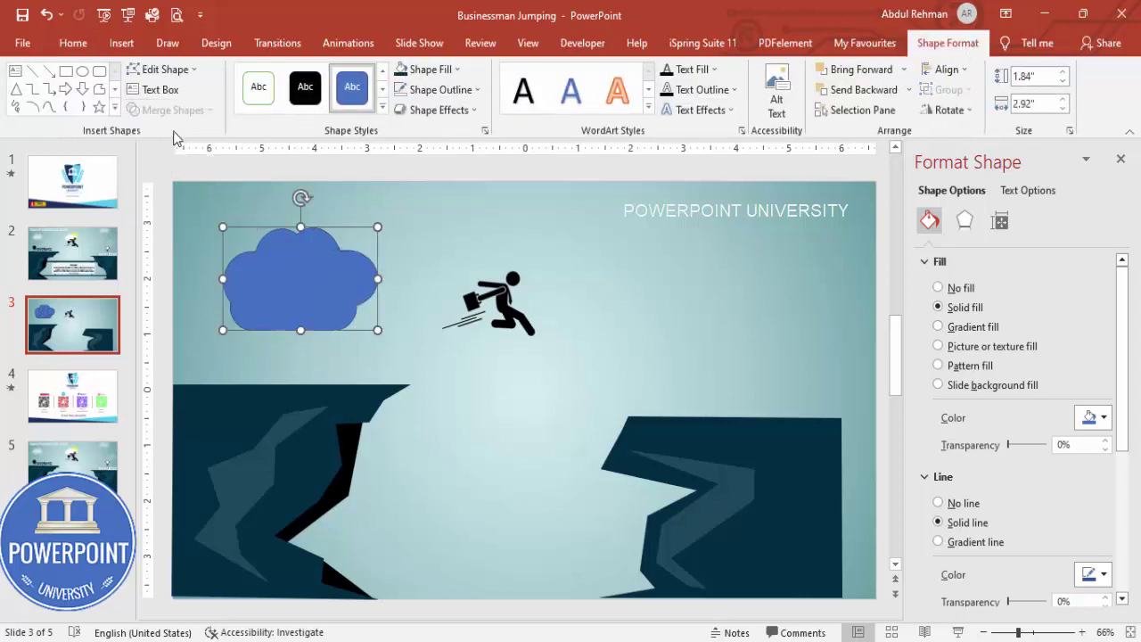
# - Remove the cloud's outline and fill it white
pyautogui.click(444, 89)
pyautogui.click(444, 280)
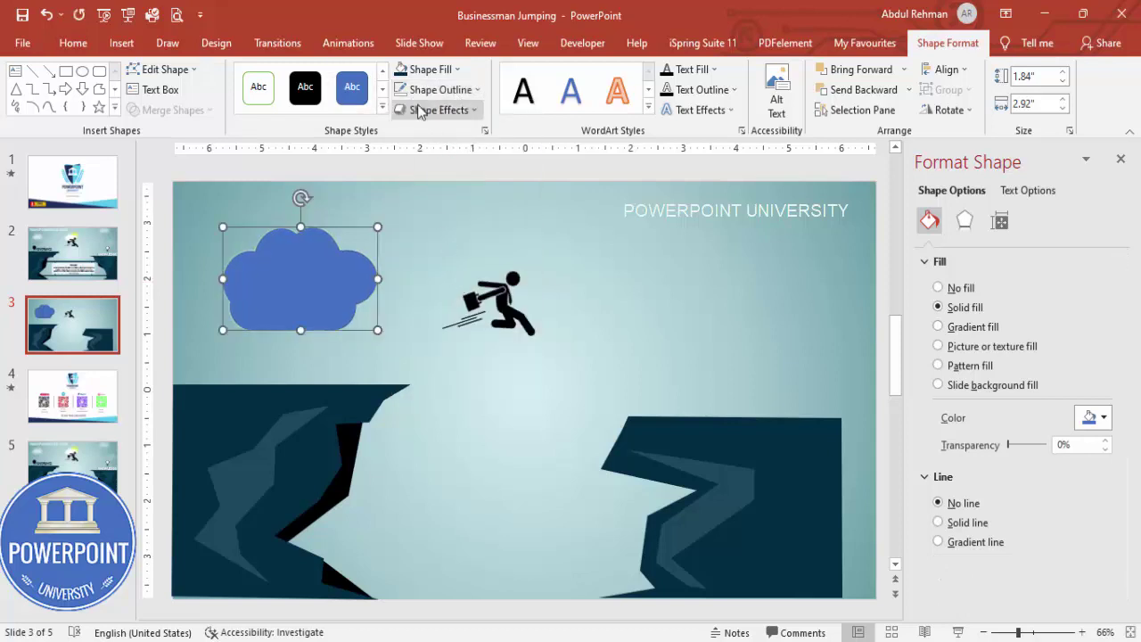
pyautogui.click(426, 69)
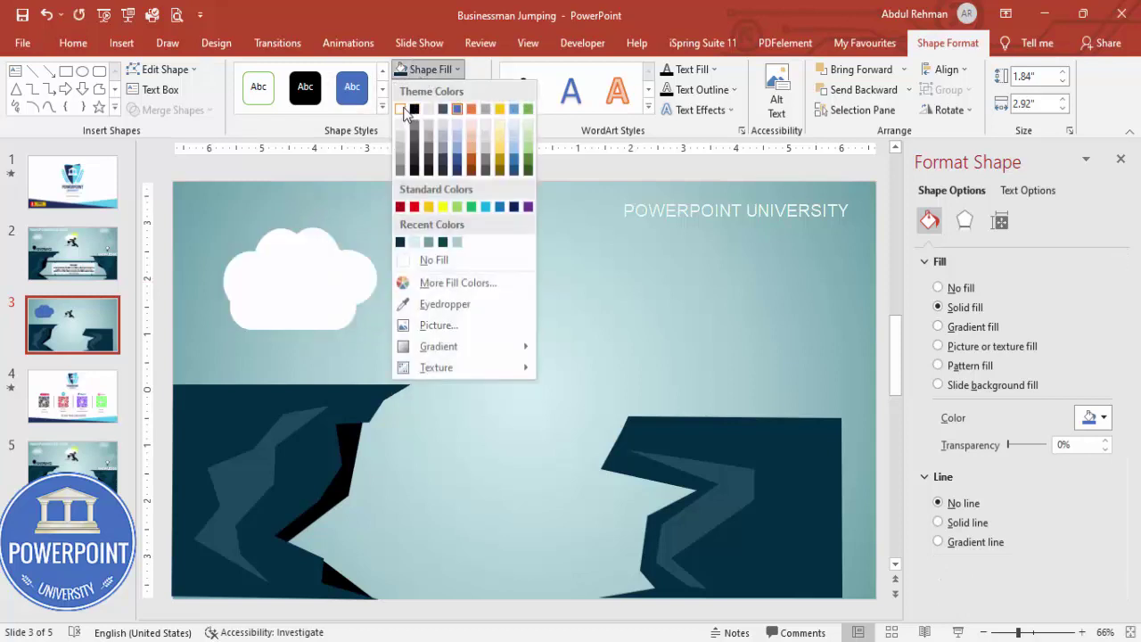
pyautogui.click(400, 109)
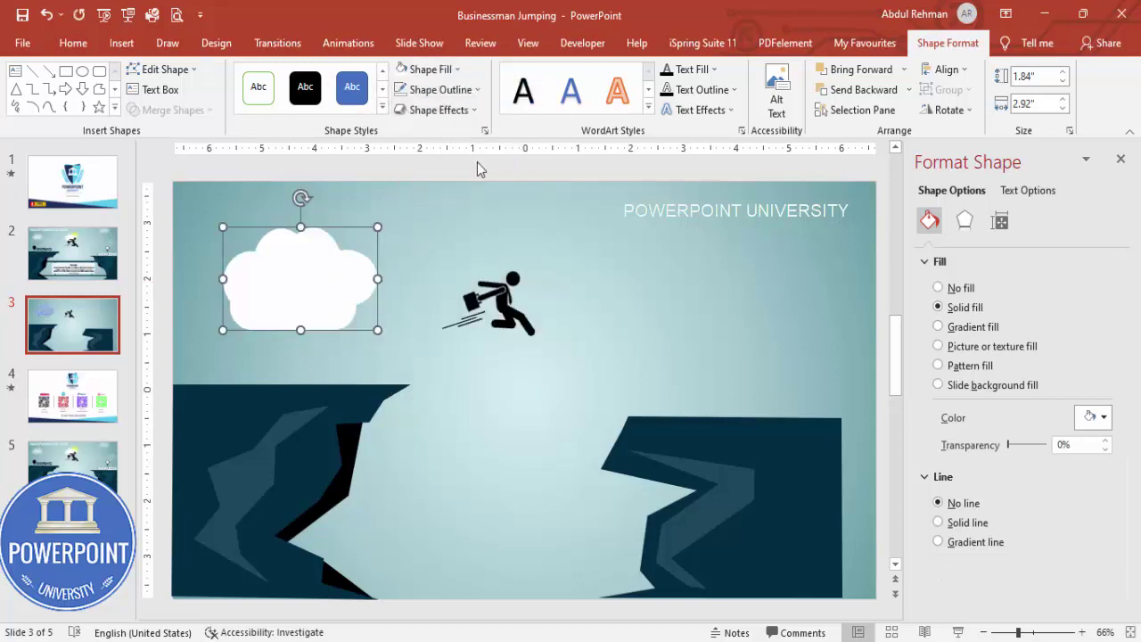
# - Set the cloud's Soft Edges size to 29 pt
pyautogui.click(963, 223)
pyautogui.click(947, 339)
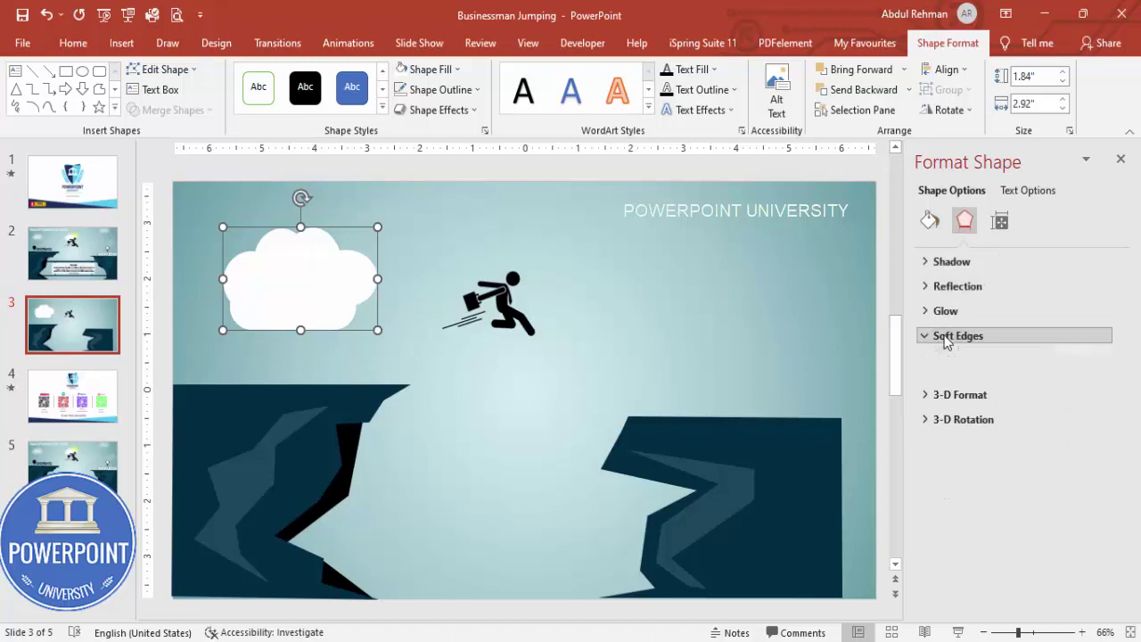
pyautogui.click(1106, 384)
pyautogui.click(1105, 384)
pyautogui.click(1106, 385)
pyautogui.click(1105, 387)
pyautogui.click(1106, 387)
pyautogui.click(1106, 387)
pyautogui.click(1106, 387)
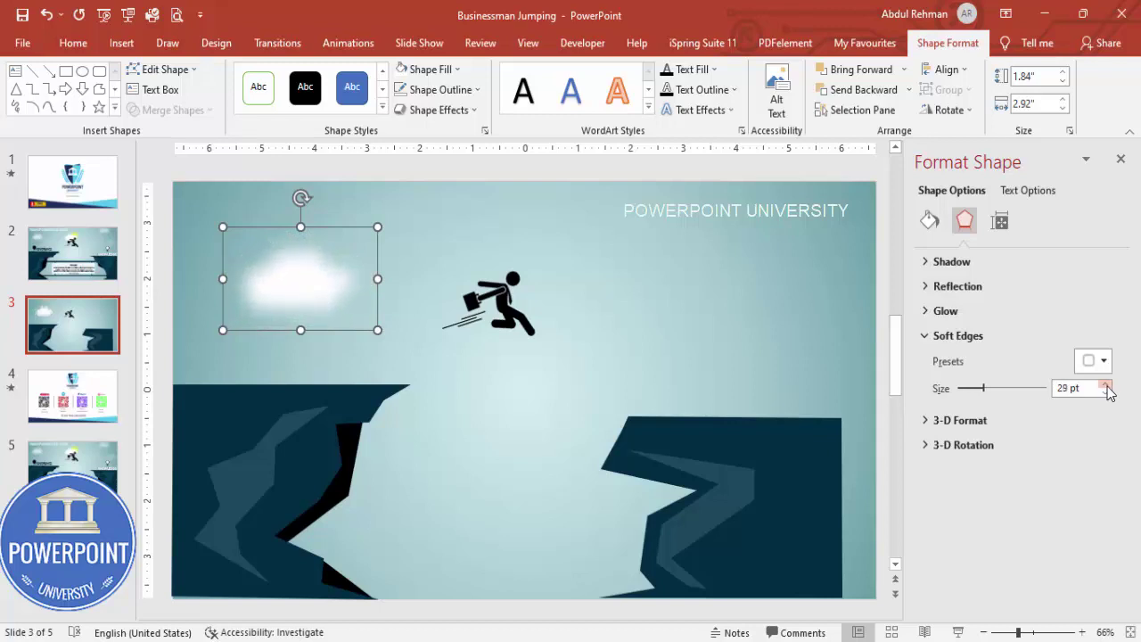
# - Place and resize clouds at top left, right, and behind the businessman, sending that one backward
pyautogui.moveTo(323, 295); pyautogui.dragTo(827, 319)
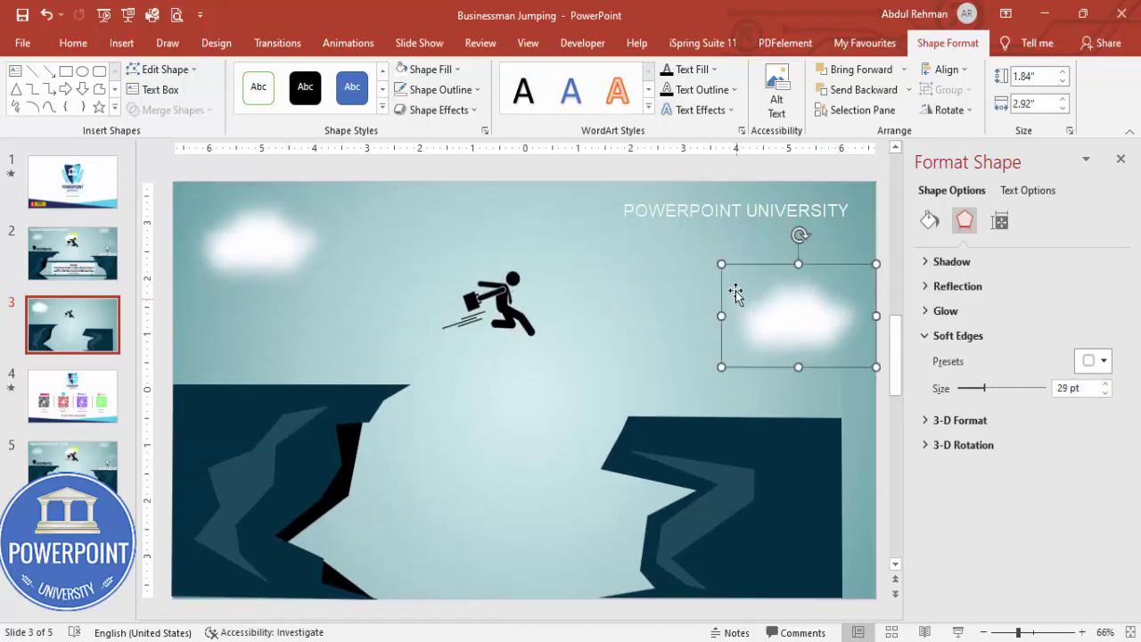
pyautogui.moveTo(716, 258); pyautogui.dragTo(754, 280)
pyautogui.moveTo(800, 327); pyautogui.dragTo(799, 407)
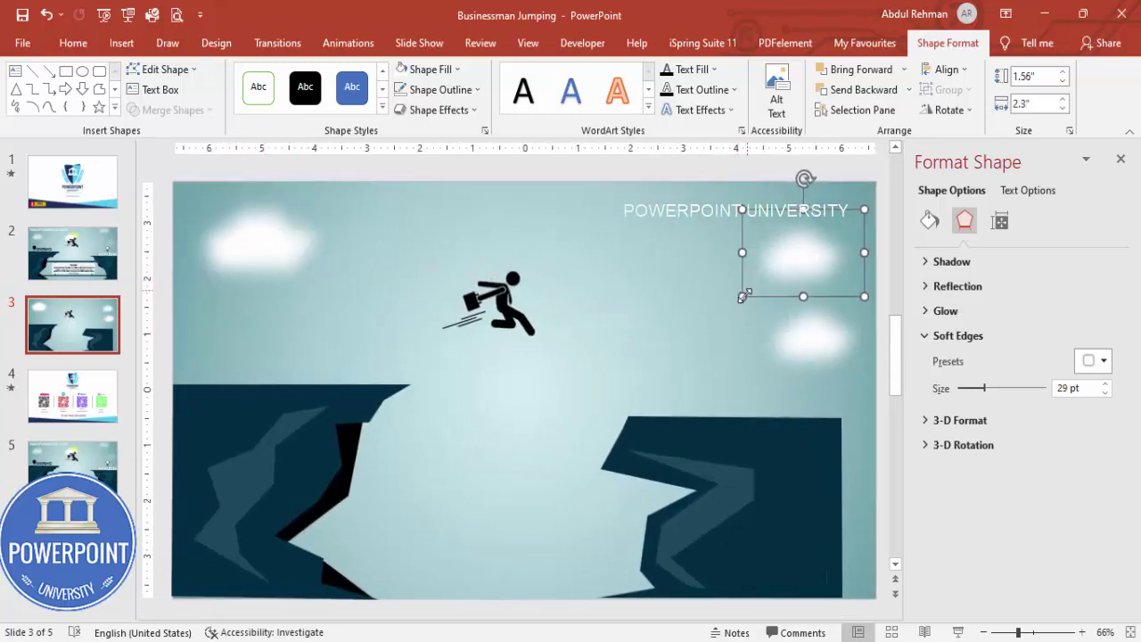
pyautogui.moveTo(747, 294); pyautogui.dragTo(482, 291)
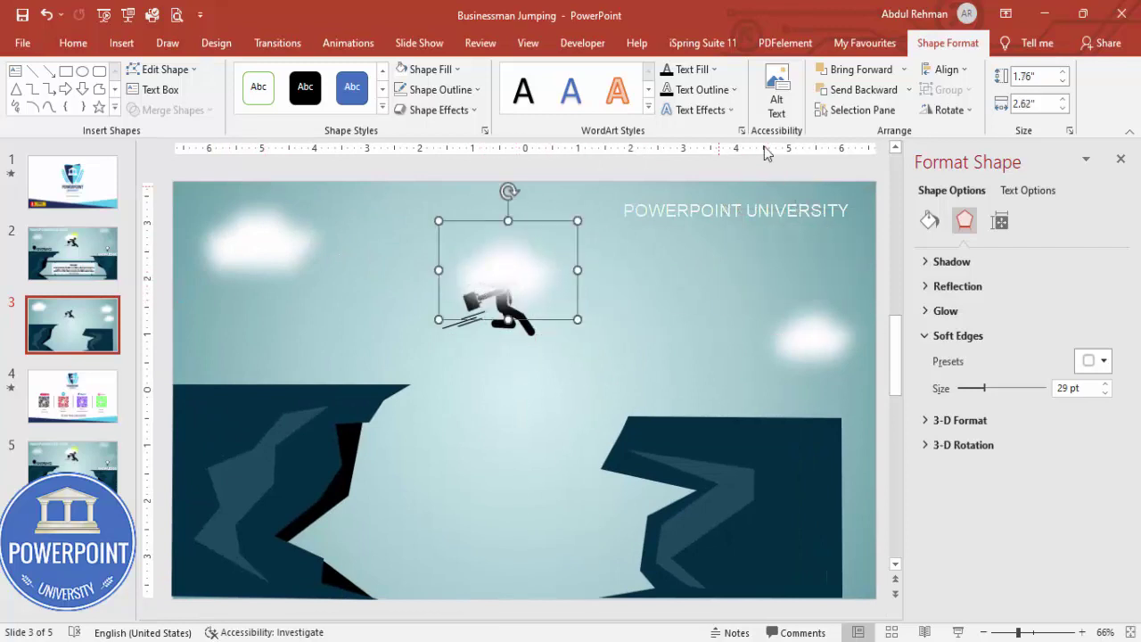
pyautogui.click(908, 89)
pyautogui.click(865, 133)
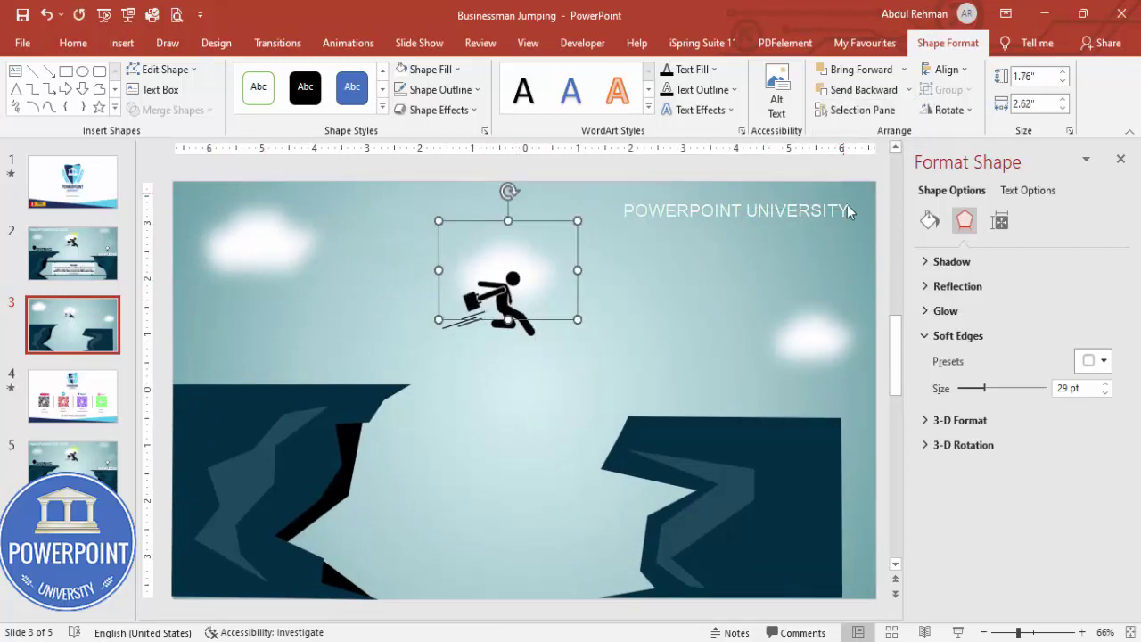
pyautogui.click(878, 217)
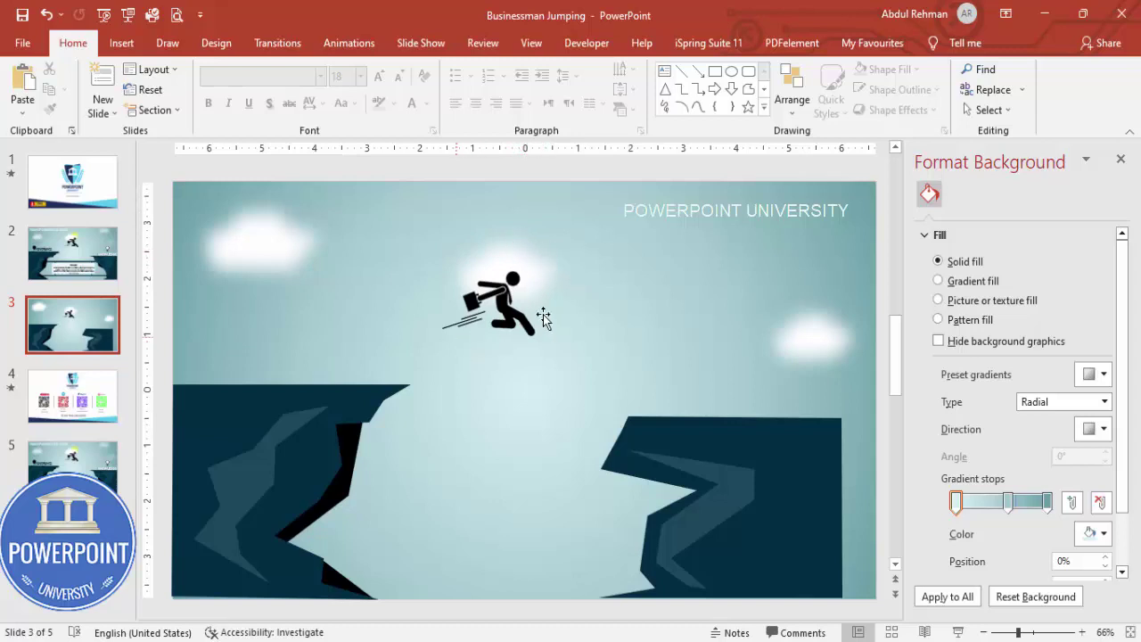
# - Select the right cliff and crack shapes together and stretch them to the slide's right edge
pyautogui.click(801, 477)
pyautogui.moveTo(542, 396); pyautogui.dragTo(886, 634)
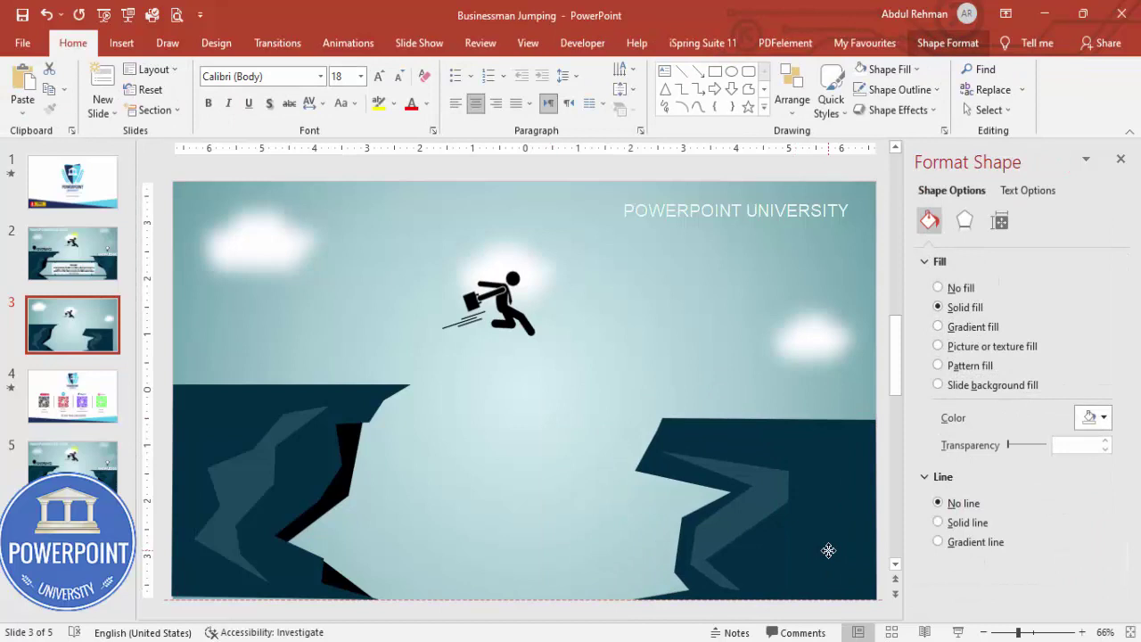
pyautogui.click(701, 497)
pyautogui.click(451, 435)
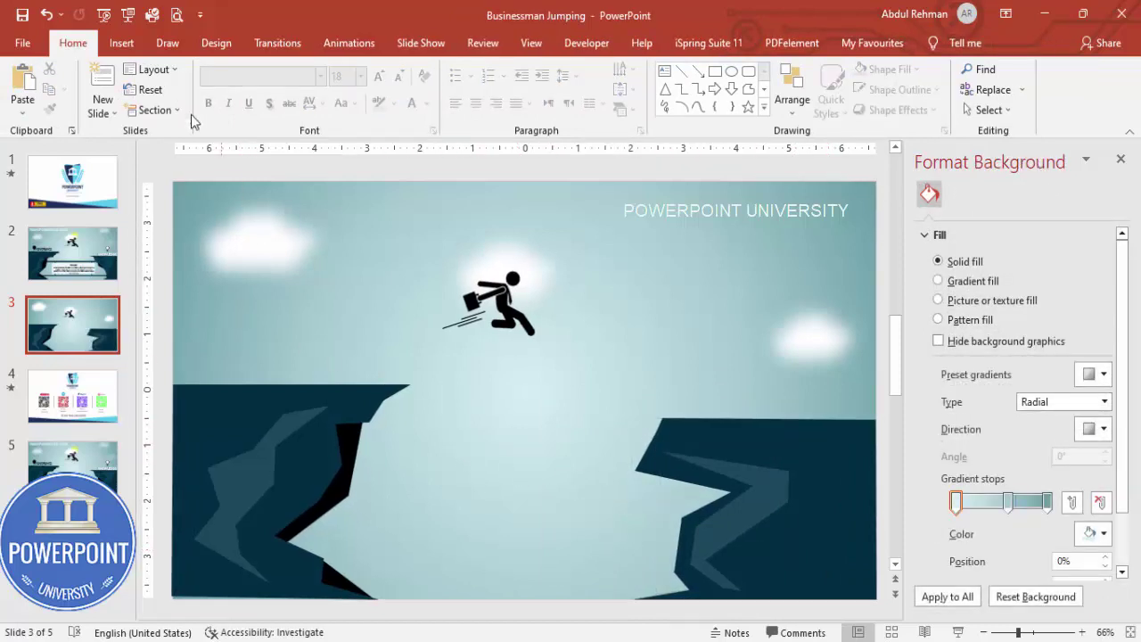
pyautogui.click(122, 45)
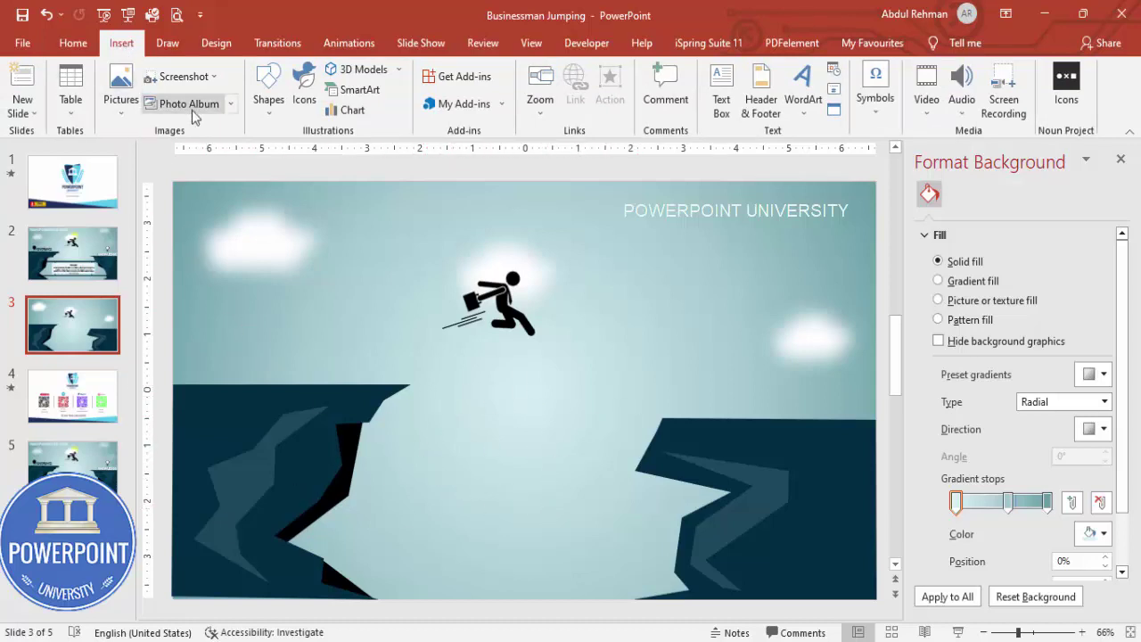
# - Draw a thin rectangle bar across the cliff gap with no outline and black fill
pyautogui.click(268, 103)
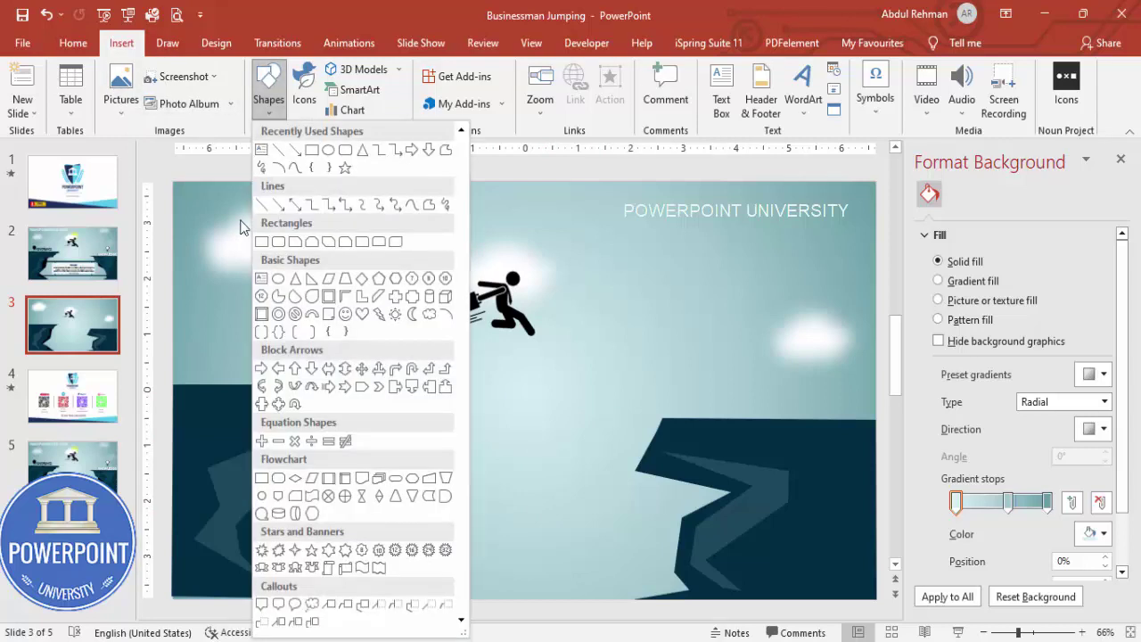
pyautogui.click(260, 241)
pyautogui.moveTo(342, 458); pyautogui.dragTo(734, 470)
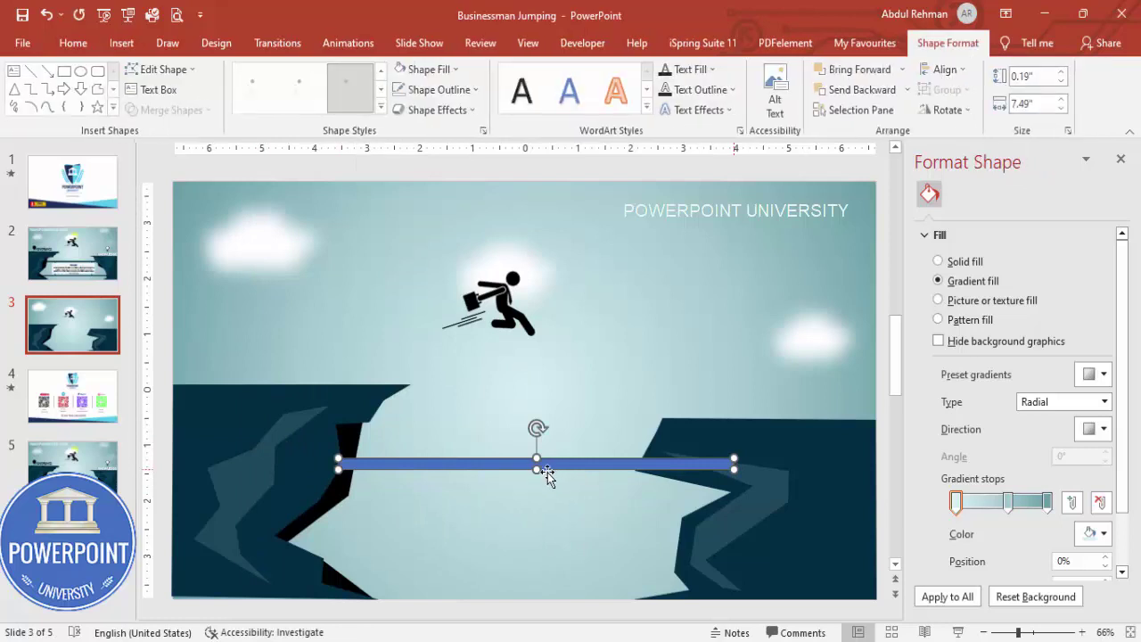
pyautogui.moveTo(546, 473); pyautogui.dragTo(528, 473)
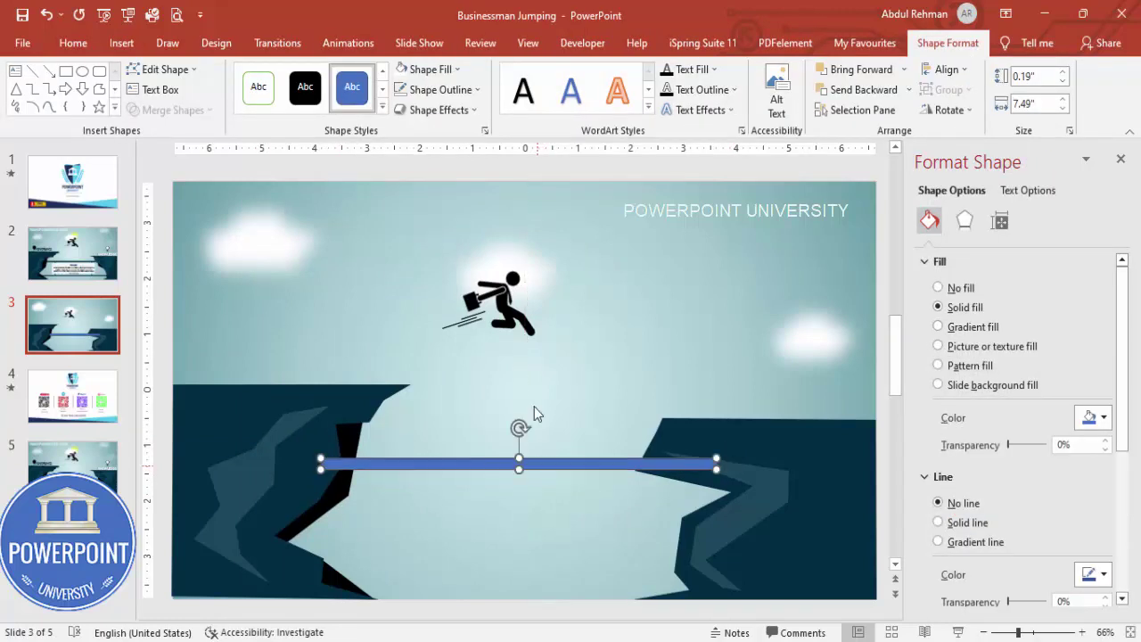
pyautogui.click(437, 89)
pyautogui.click(446, 280)
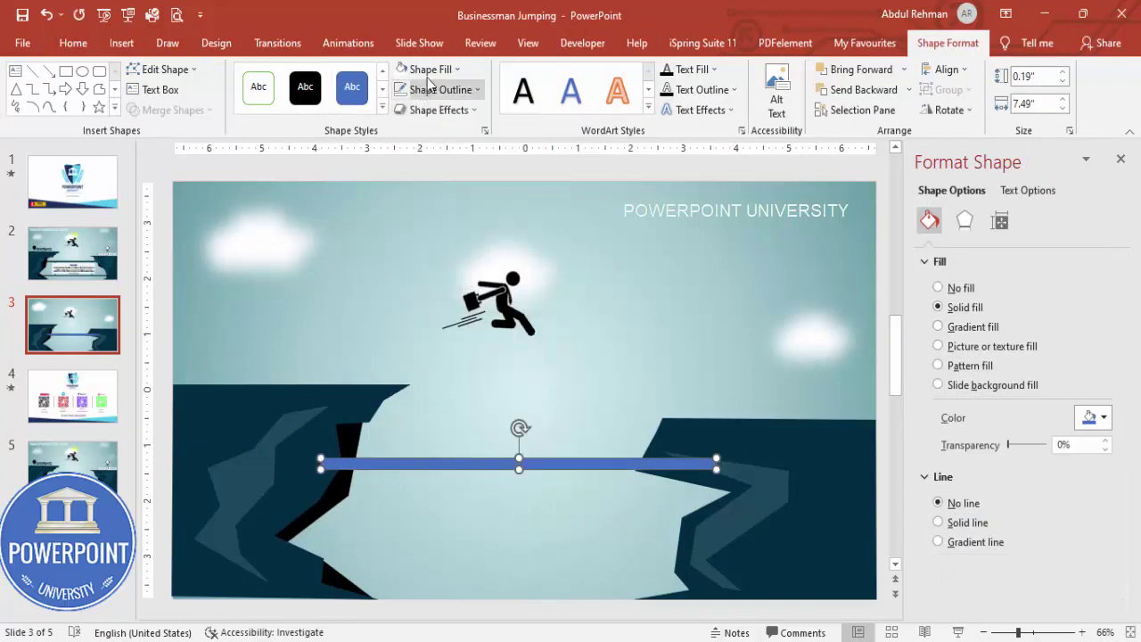
pyautogui.click(428, 70)
pyautogui.click(415, 107)
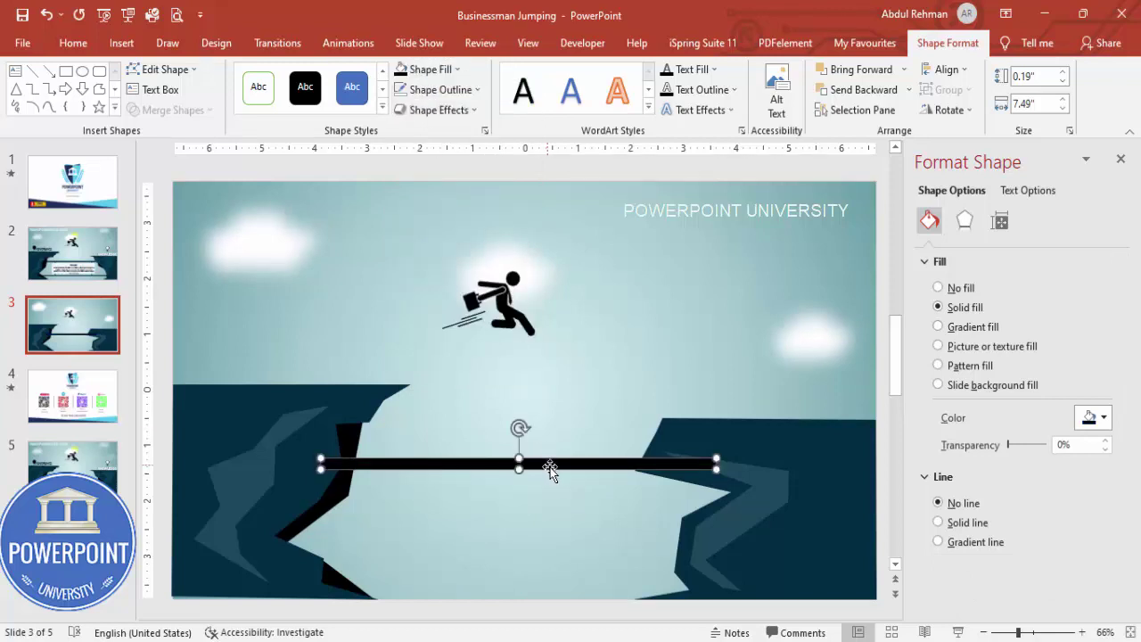
# - Copy the black bar lower, lengthen it leftward, and send both bars behind the cliffs
pyautogui.moveTo(552, 497); pyautogui.dragTo(564, 555)
pyautogui.moveTo(327, 557); pyautogui.dragTo(260, 554)
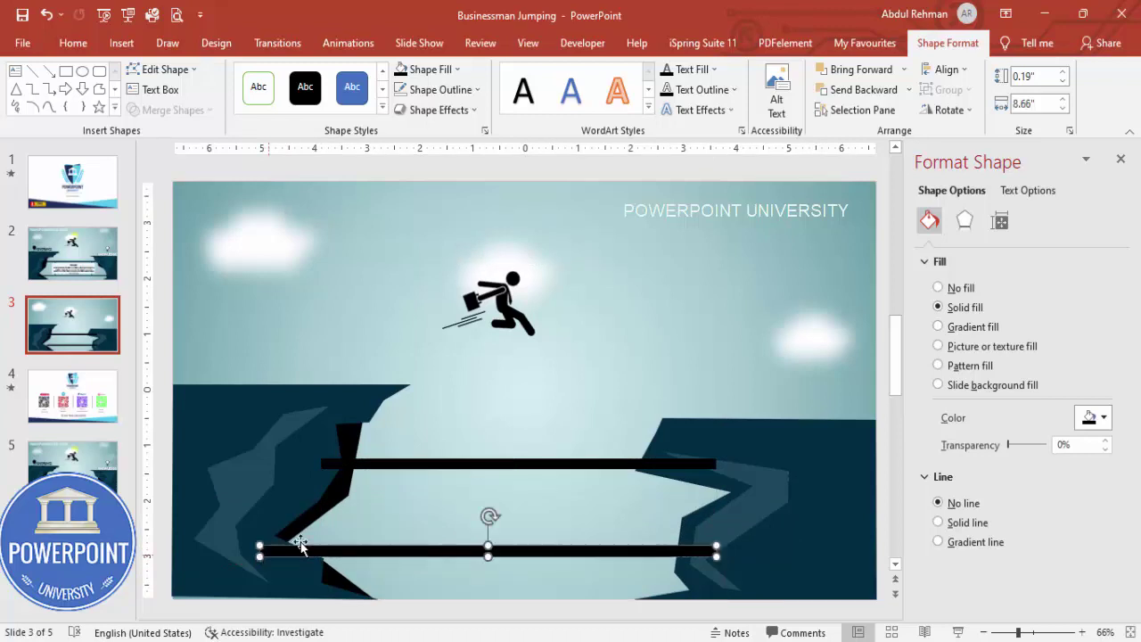
pyautogui.click(435, 90)
pyautogui.click(431, 283)
pyautogui.keyDown('shift'); pyautogui.click(577, 465); pyautogui.keyUp('shift')
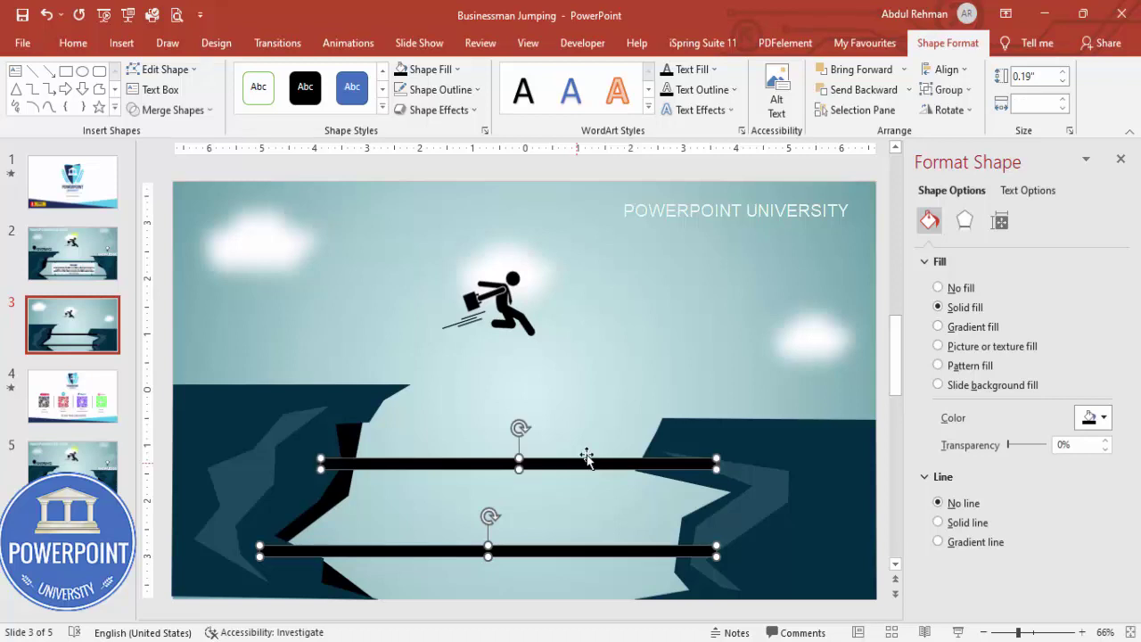
pyautogui.click(908, 90)
pyautogui.click(889, 115)
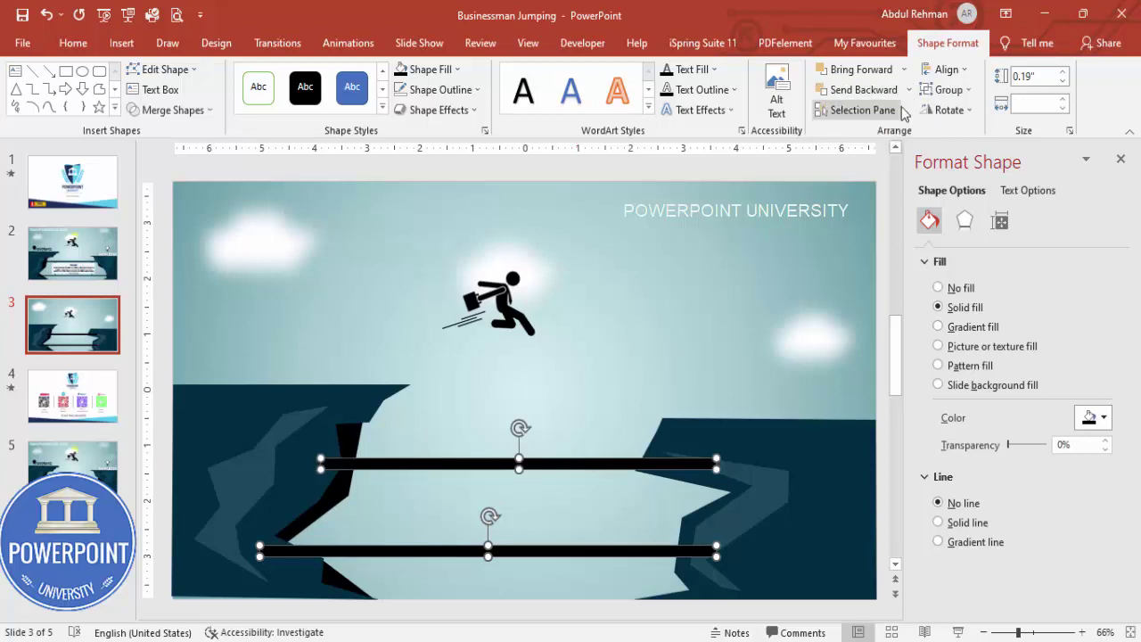
pyautogui.click(908, 90)
pyautogui.click(889, 133)
pyautogui.click(744, 255)
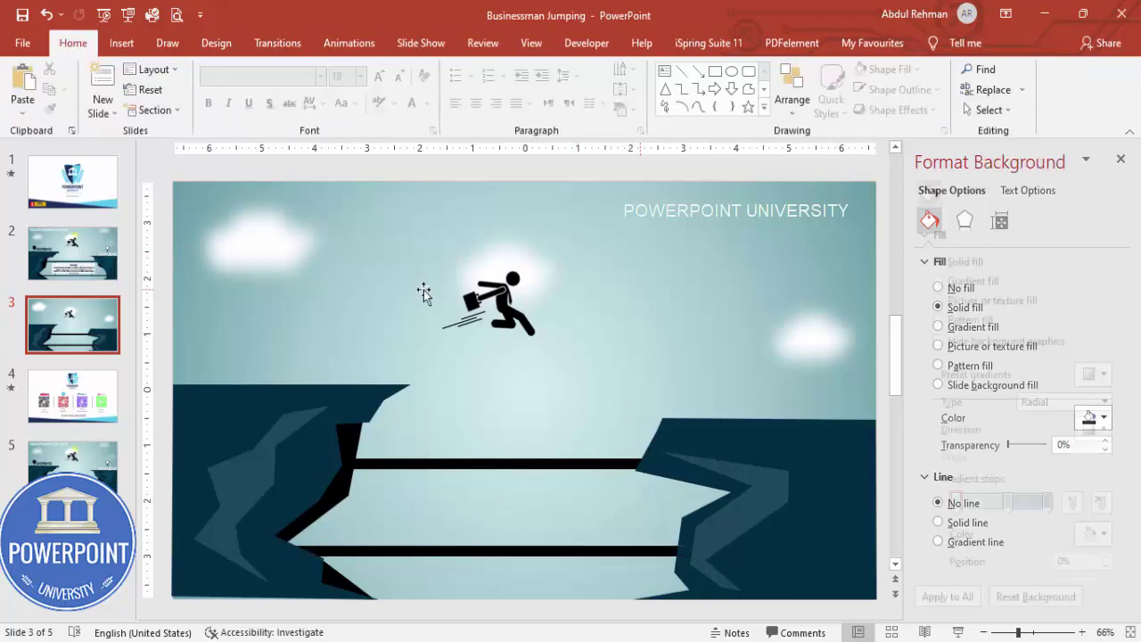
pyautogui.click(122, 42)
pyautogui.click(271, 99)
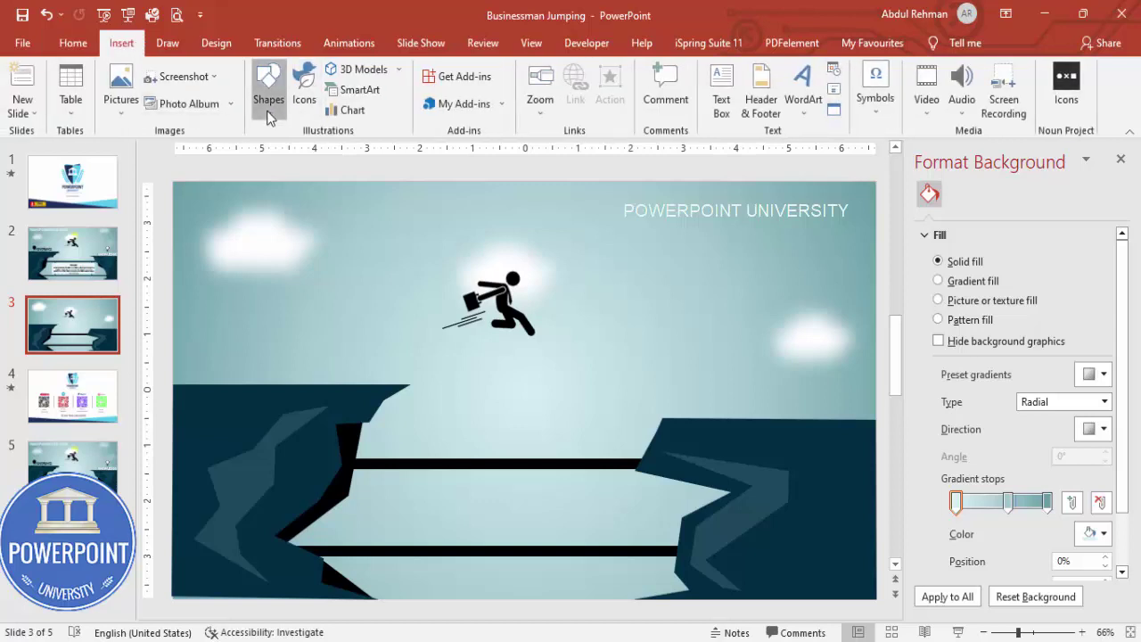
# - Draw a rounded rectangle between the bars with white outline, white fill and 44% transparency
pyautogui.click(275, 239)
pyautogui.moveTo(407, 479); pyautogui.dragTo(642, 553)
pyautogui.moveTo(563, 519); pyautogui.dragTo(538, 507)
pyautogui.click(461, 93)
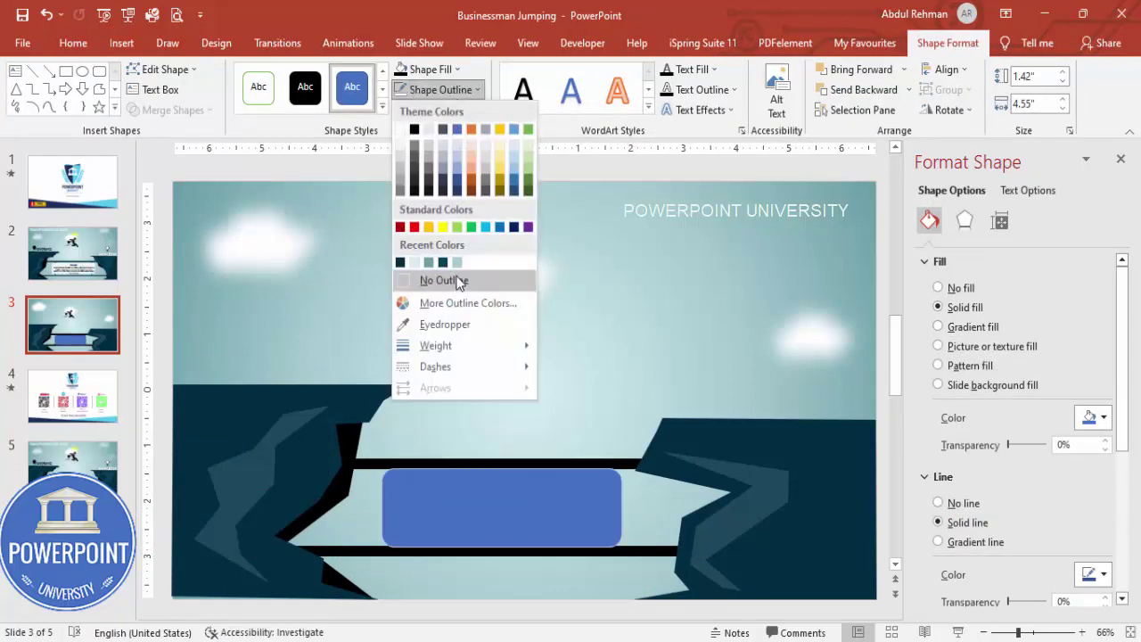
pyautogui.click(399, 130)
pyautogui.click(419, 69)
pyautogui.click(400, 112)
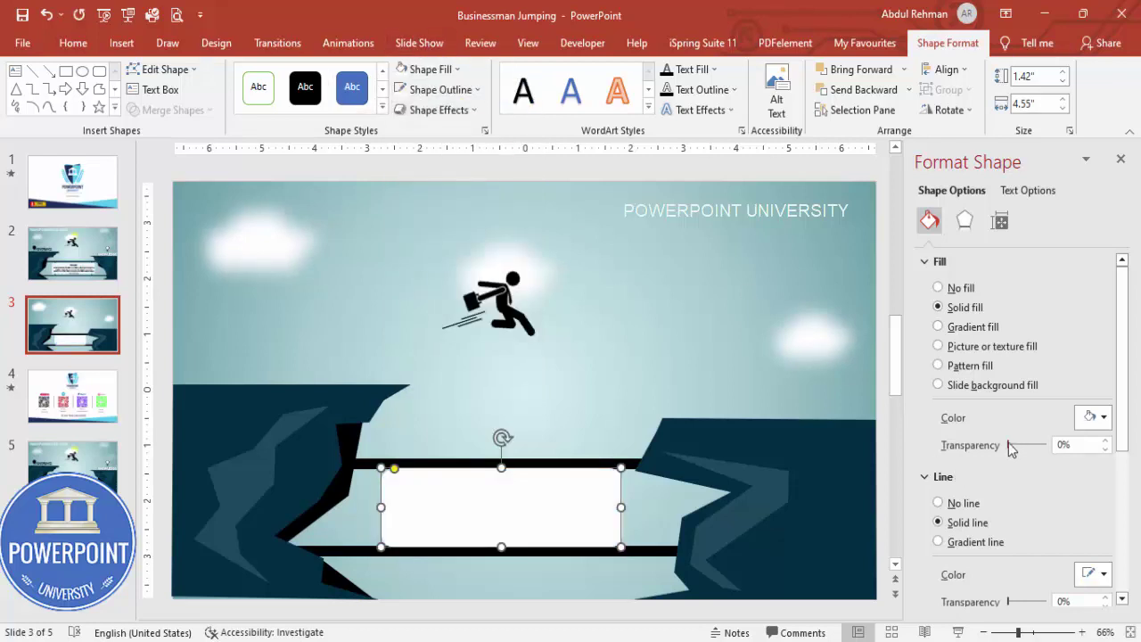
pyautogui.moveTo(1013, 449); pyautogui.dragTo(1025, 449)
pyautogui.click(437, 240)
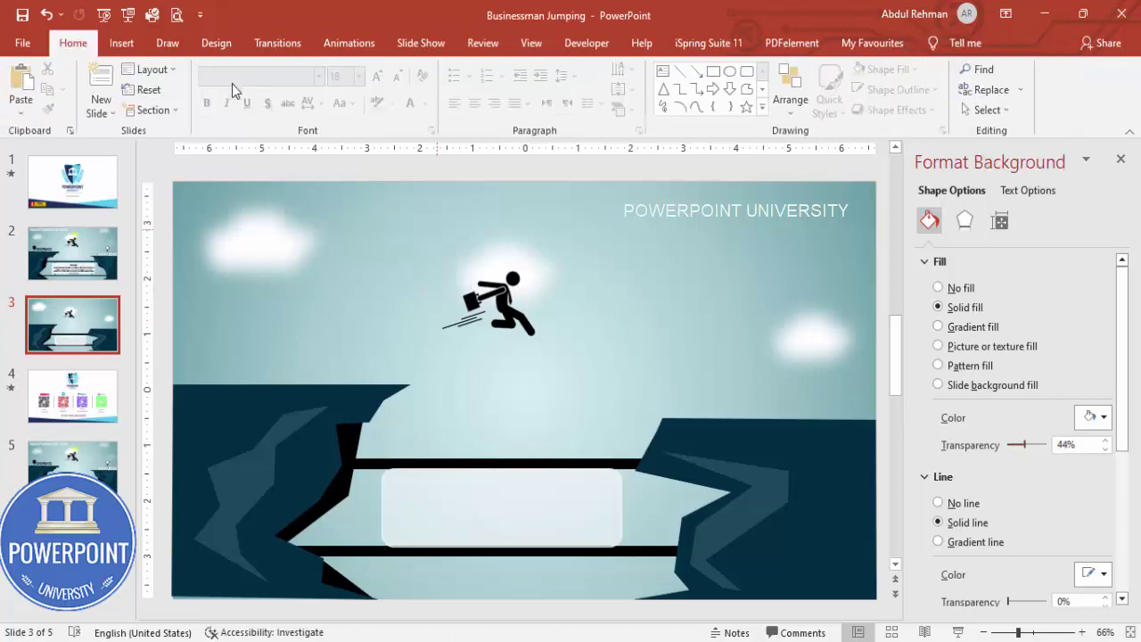
pyautogui.click(121, 43)
# - Add a centred, bold, dark teal 'TITLE HERE' text box inside the translucent panel
pyautogui.click(721, 99)
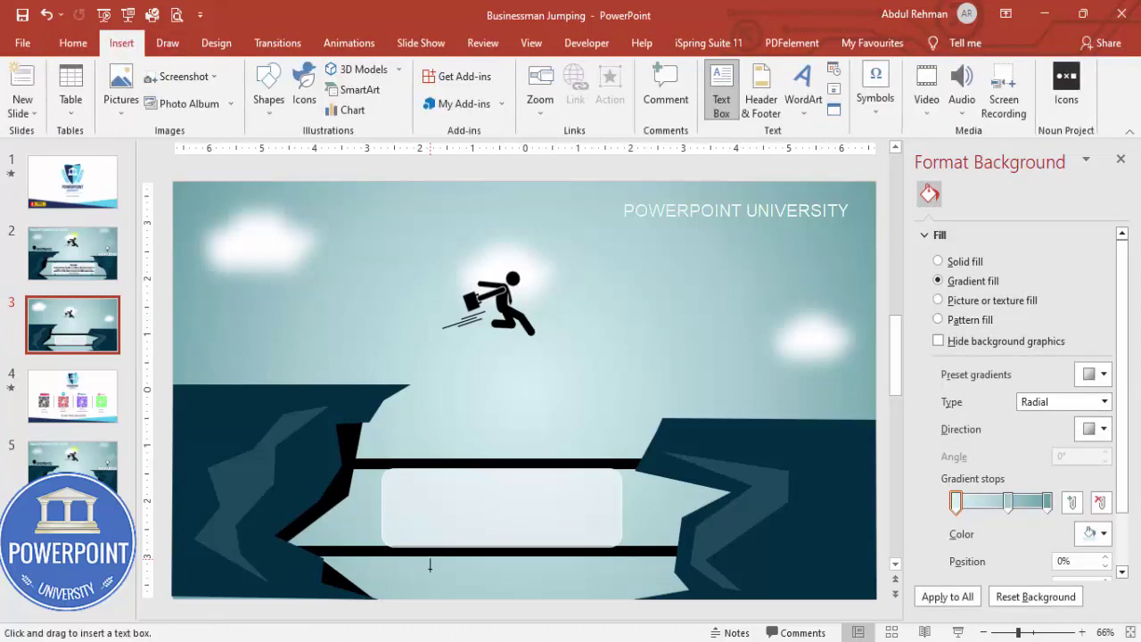
pyautogui.moveTo(569, 516); pyautogui.dragTo(592, 513)
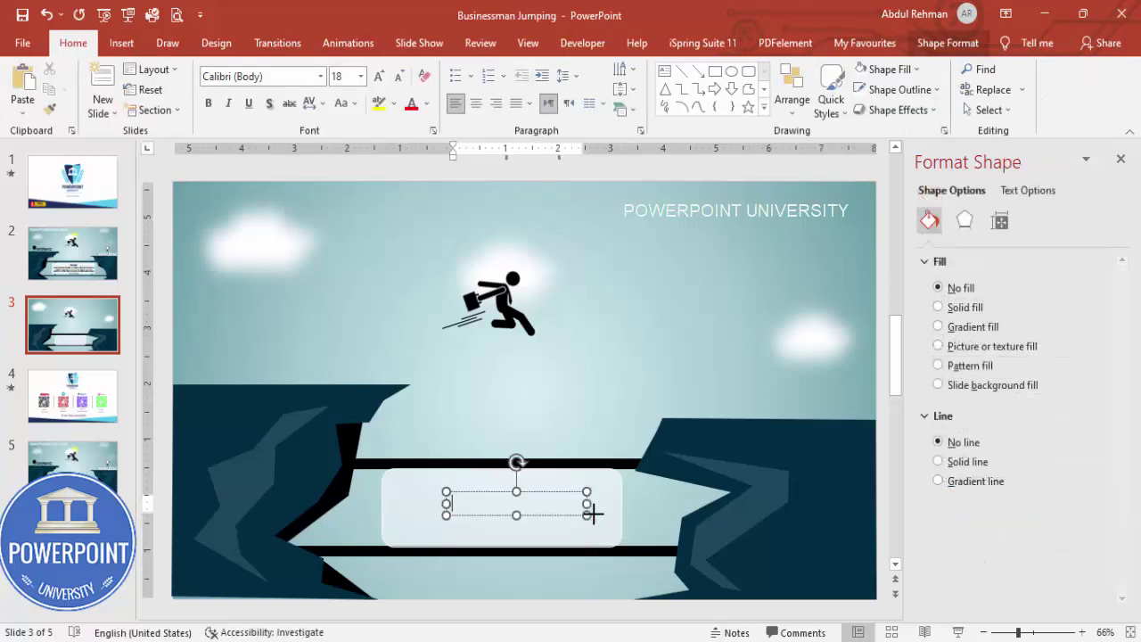
pyautogui.write('TITLE HERE')
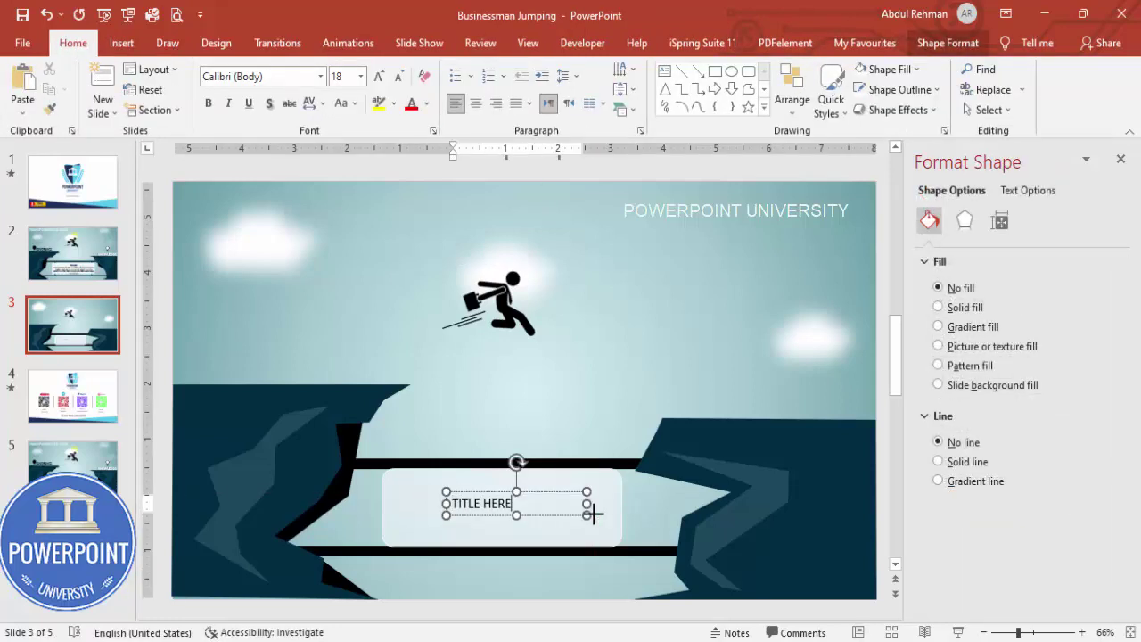
pyautogui.click(547, 498)
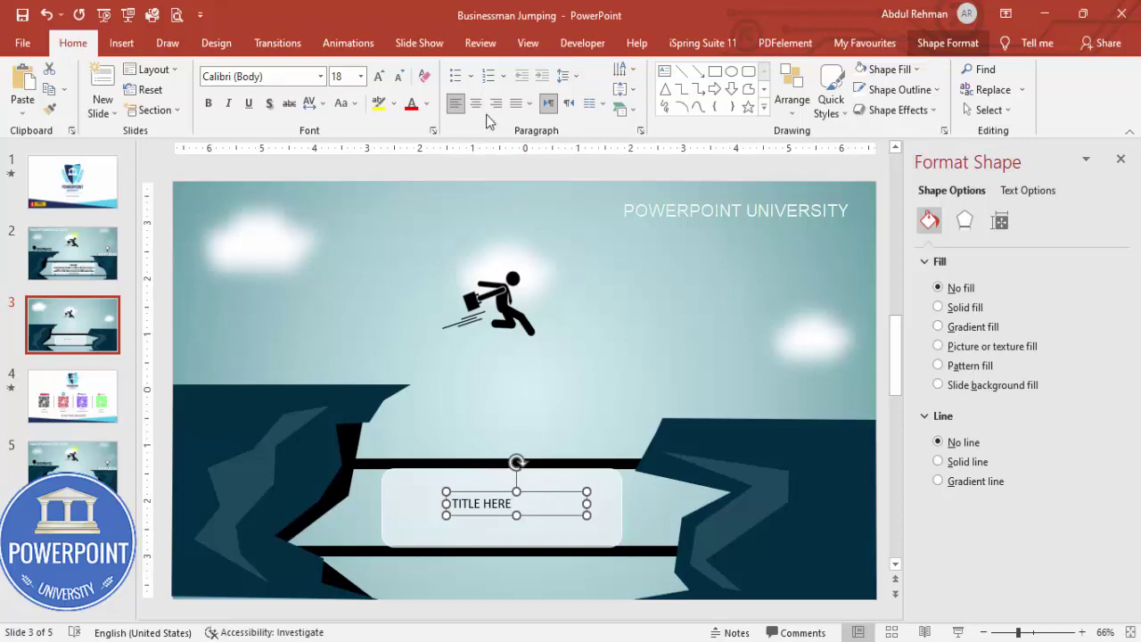
pyautogui.click(476, 103)
pyautogui.click(207, 104)
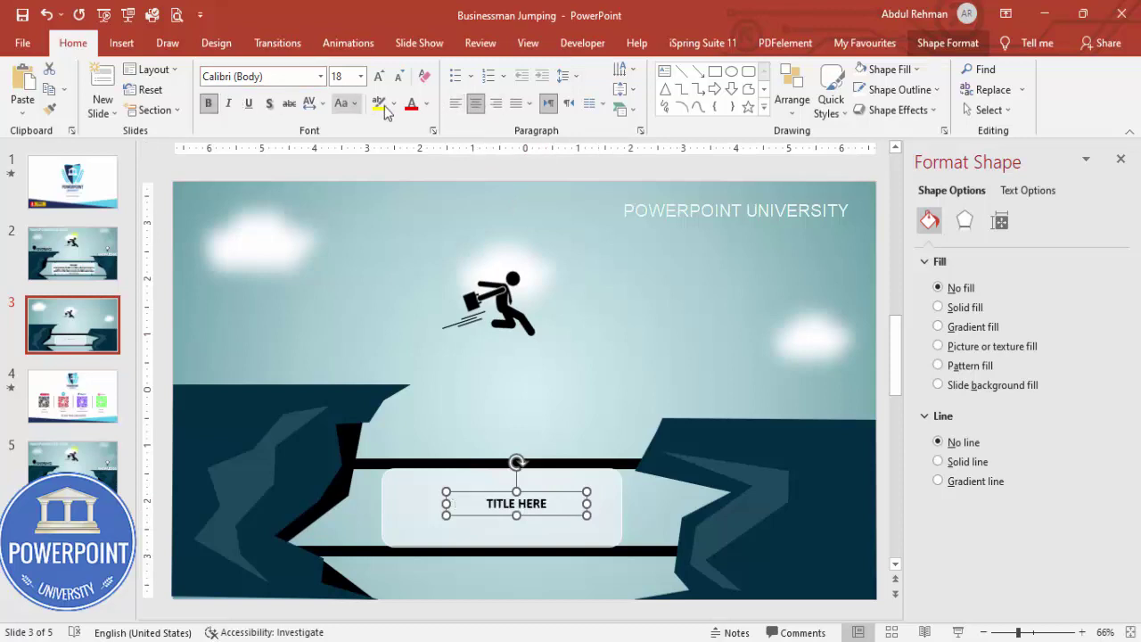
pyautogui.click(426, 103)
pyautogui.click(452, 278)
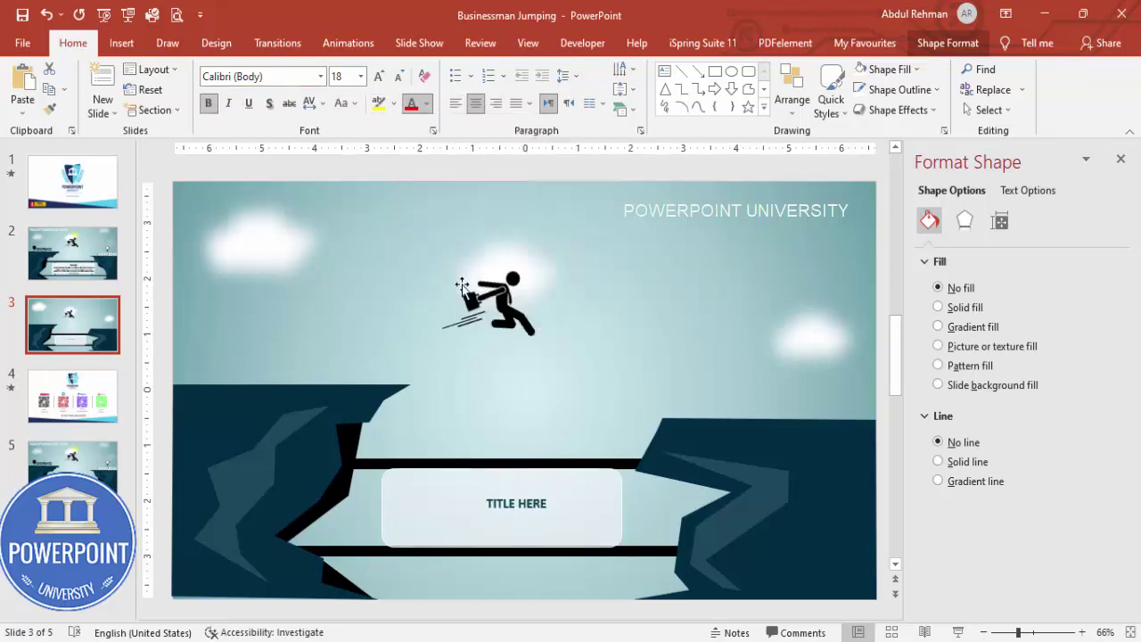
pyautogui.moveTo(540, 497)
pyautogui.mouseDown()
pyautogui.moveTo(531, 473)
pyautogui.moveTo(529, 481)
pyautogui.mouseUp()
# - Draw a new text box below TITLE HERE inside the panel
pyautogui.click(121, 43)
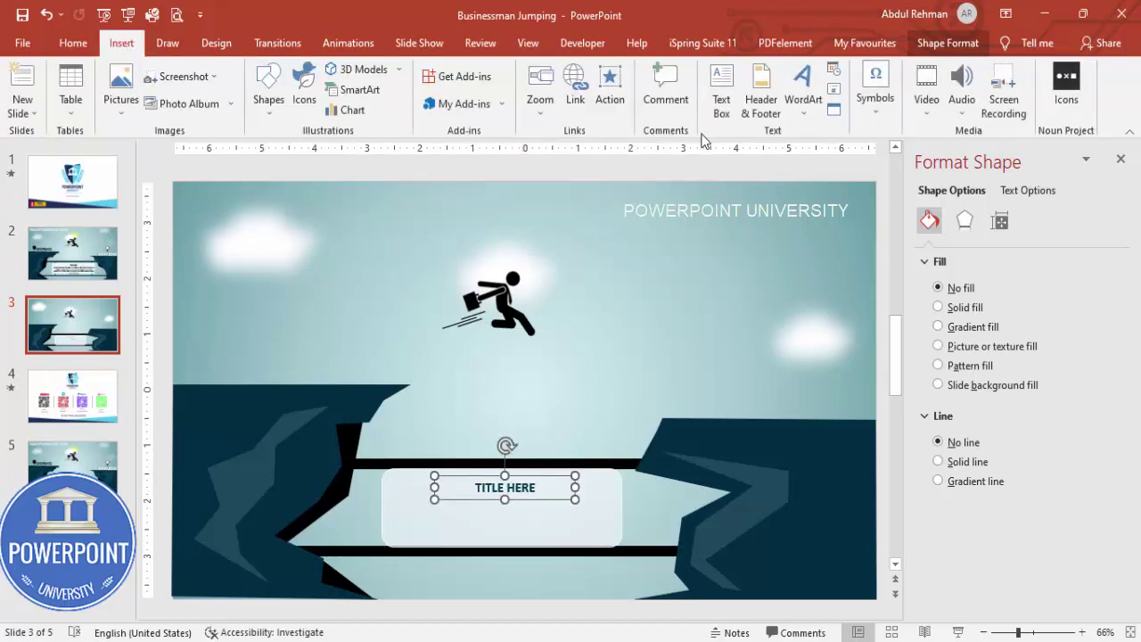
pyautogui.click(721, 89)
pyautogui.moveTo(408, 505); pyautogui.dragTo(649, 559)
# - Generate lorem ipsum text with =lorem(1) and delete everything after 'massa.'
pyautogui.write('=lorem(1)')
pyautogui.press('Return')
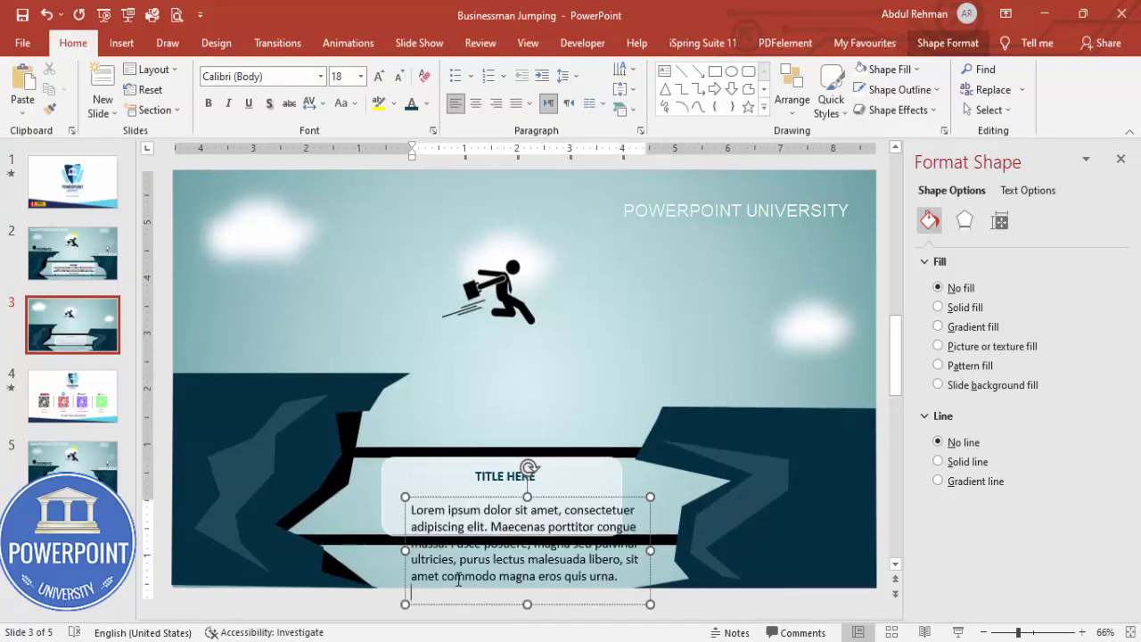
pyautogui.moveTo(463, 547); pyautogui.dragTo(660, 591)
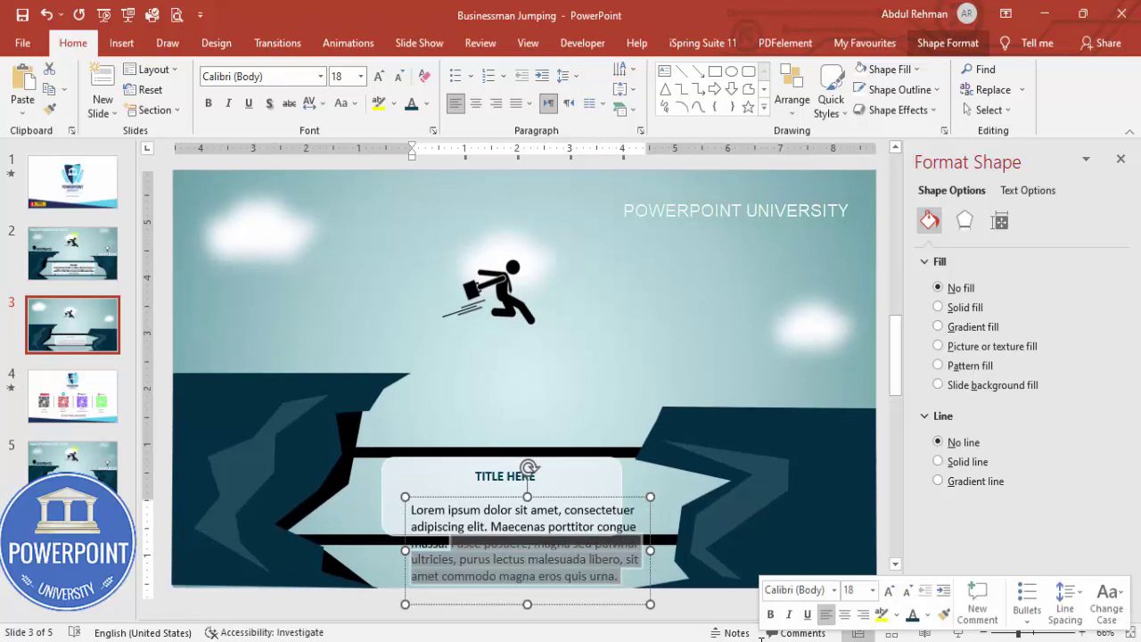
pyautogui.press('Delete')
# - Centre the paragraph at 11 pt and narrow its box so the text rewraps
pyautogui.click(553, 509)
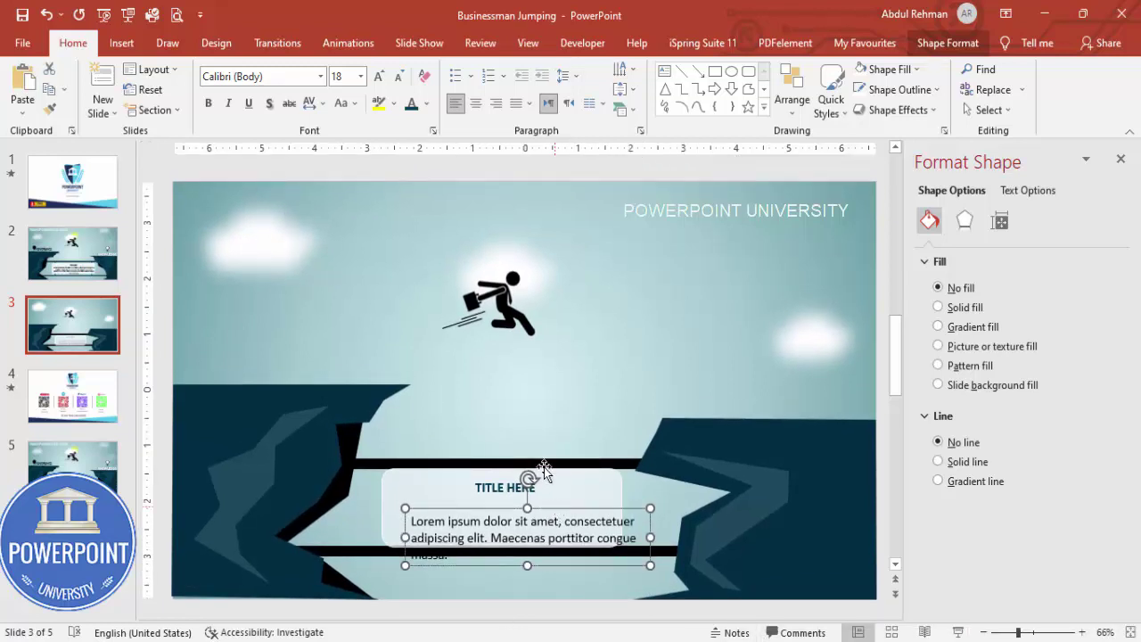
pyautogui.click(475, 104)
pyautogui.click(399, 77)
pyautogui.click(398, 77)
pyautogui.click(399, 77)
pyautogui.click(398, 77)
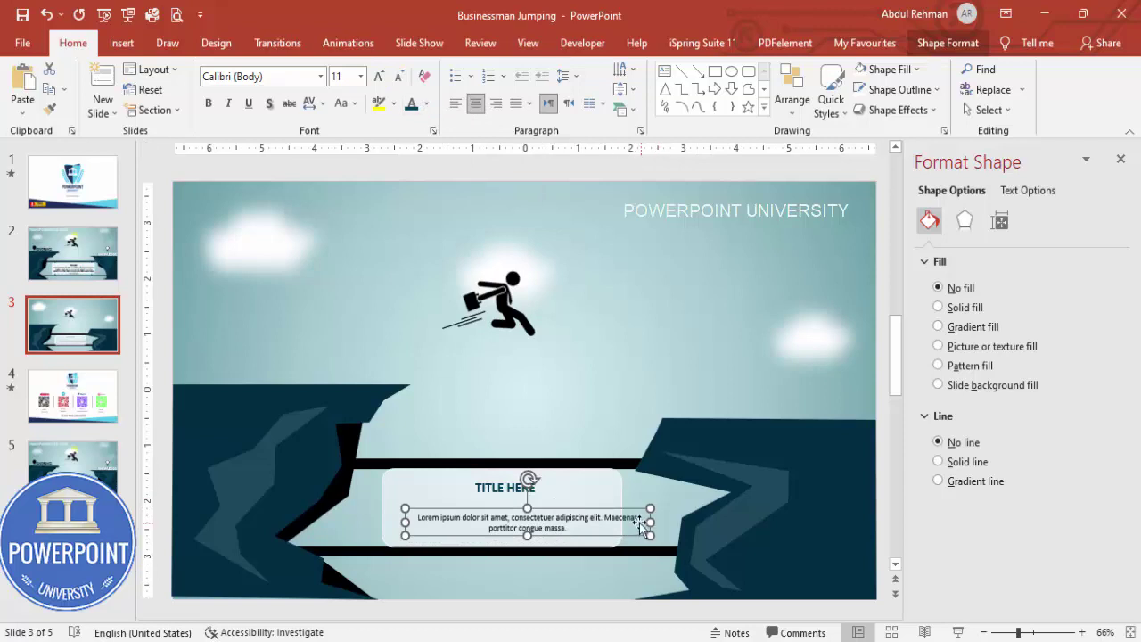
pyautogui.moveTo(650, 521); pyautogui.dragTo(583, 506)
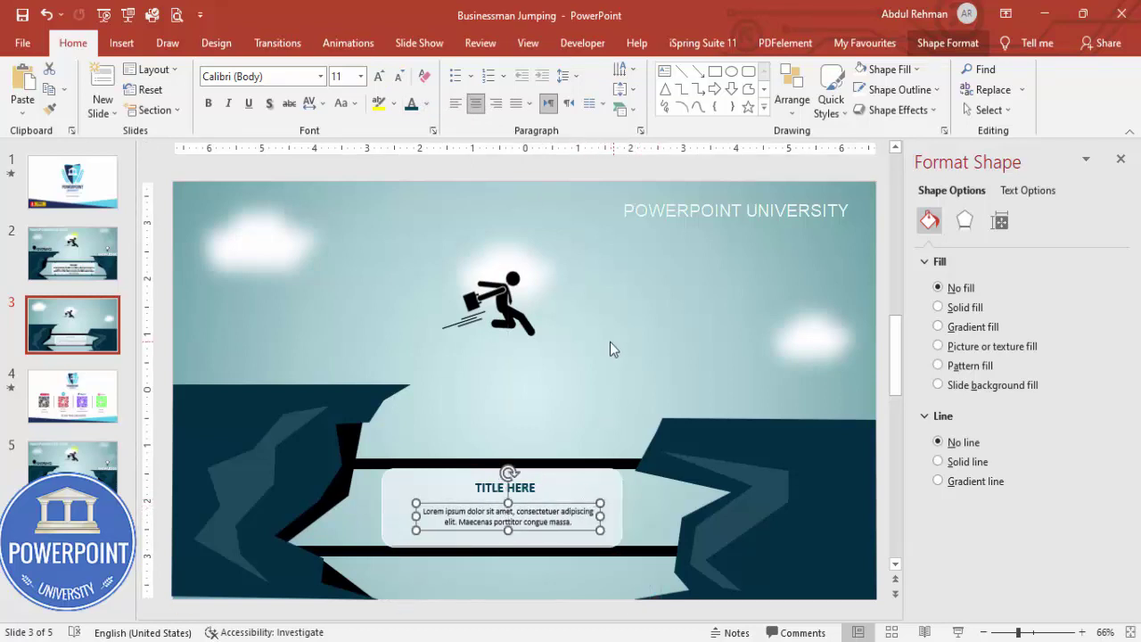
pyautogui.click(123, 43)
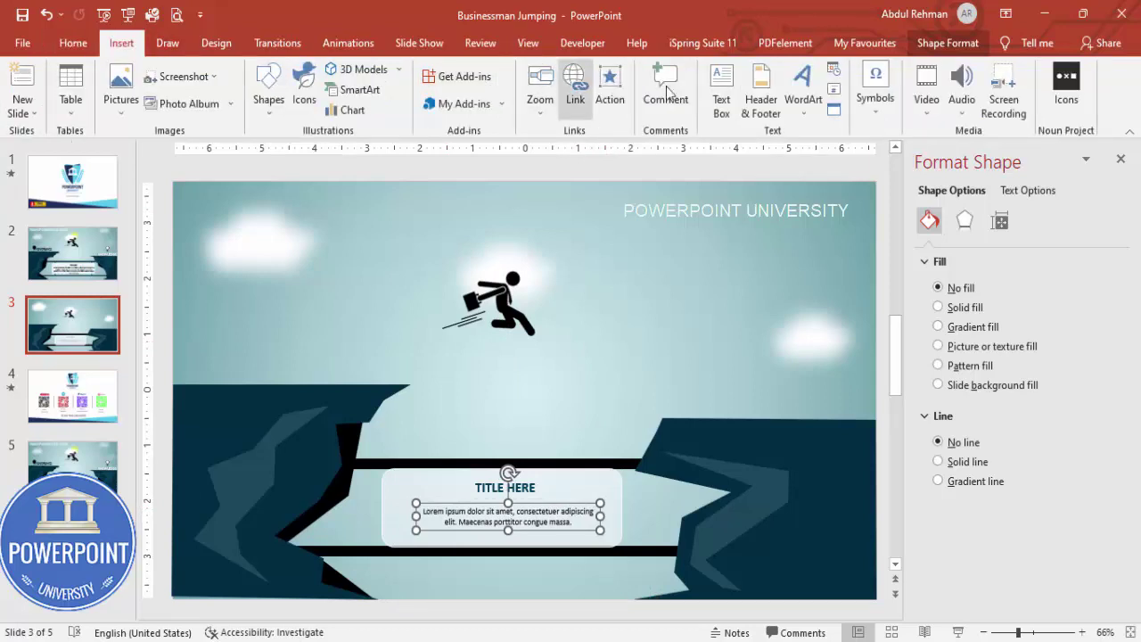
# - Add a centred, dark, bold KNOWLEDGE text box above the right cliff
pyautogui.click(721, 89)
pyautogui.moveTo(687, 372); pyautogui.dragTo(856, 415)
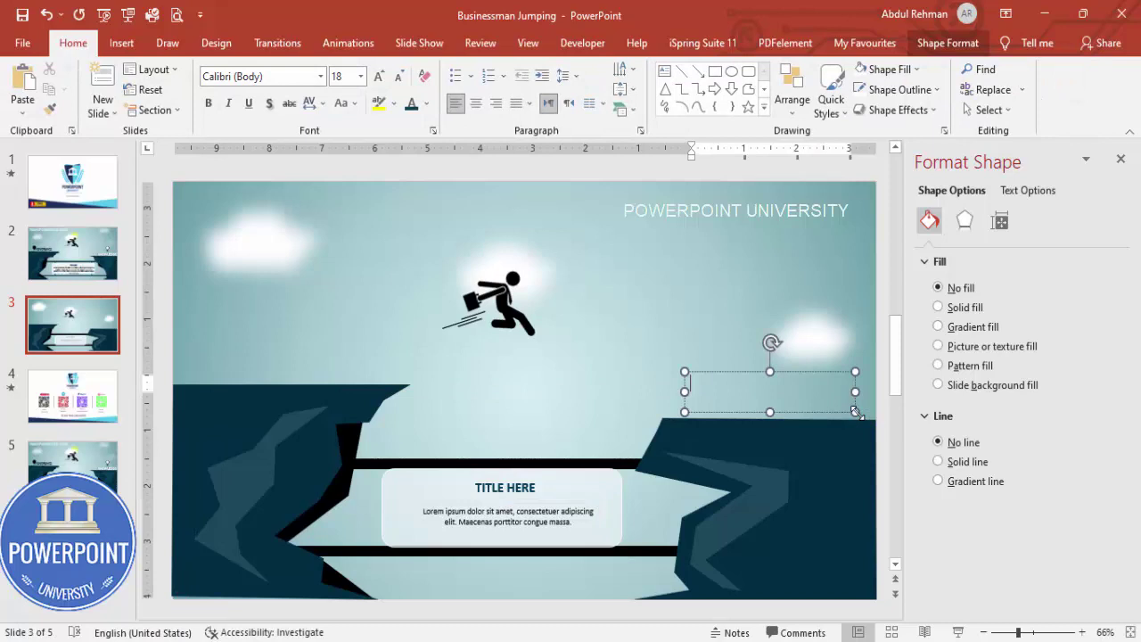
pyautogui.write('KNOWLEDGE')
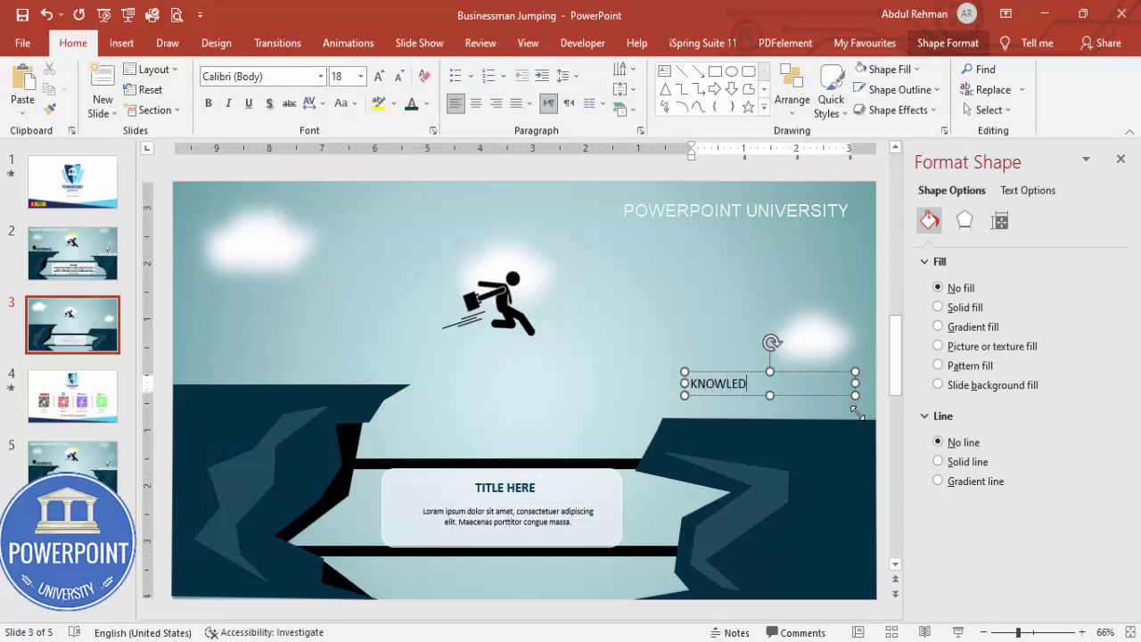
pyautogui.click(722, 375)
pyautogui.click(475, 104)
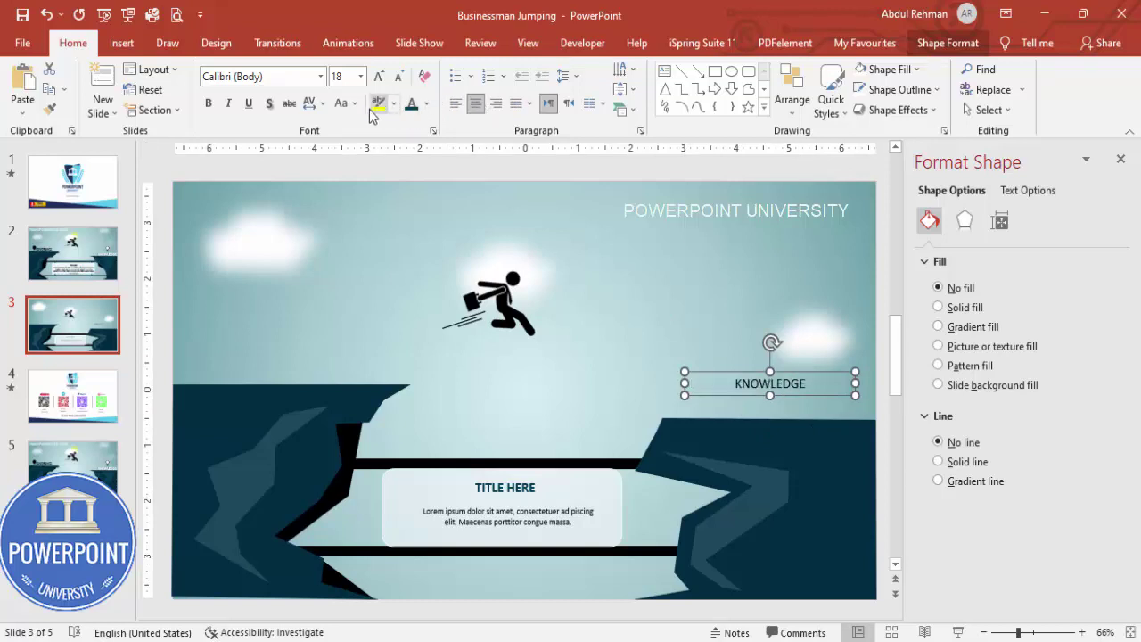
pyautogui.click(427, 103)
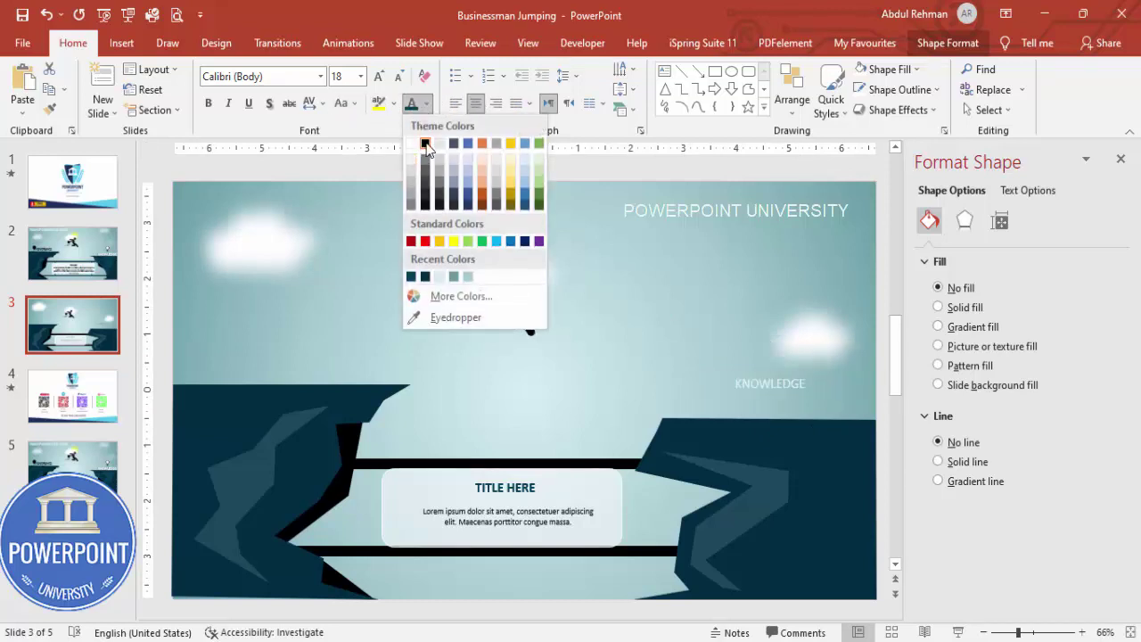
pyautogui.click(425, 144)
pyautogui.click(209, 103)
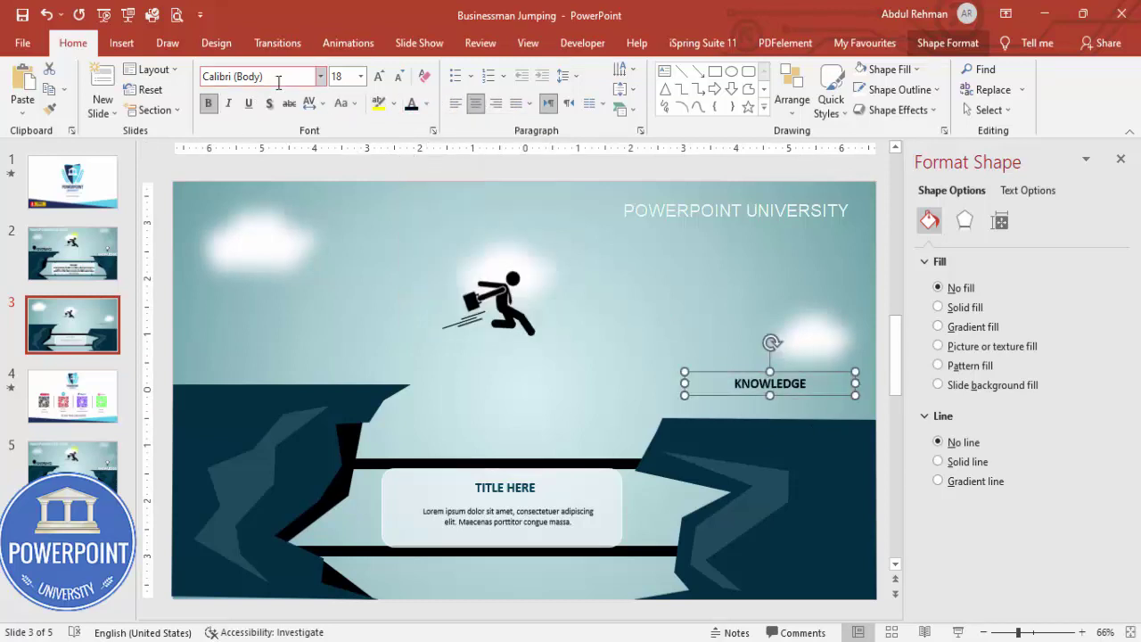
# - Set KNOWLEDGE to Futura BdCn BT at 40 pt, reposition it, and duplicate it
pyautogui.click(279, 79)
pyautogui.write('Futura BdCn BT')
pyautogui.press('Return')
pyautogui.click(379, 77)
pyautogui.click(379, 77)
pyautogui.click(379, 78)
pyautogui.click(379, 77)
pyautogui.click(378, 78)
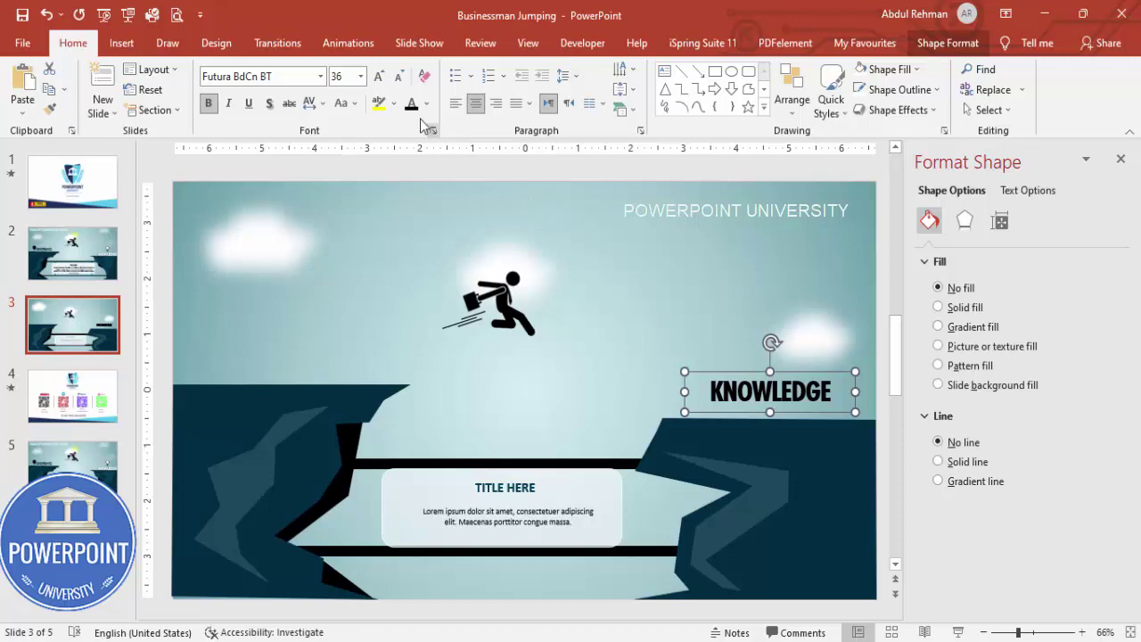
pyautogui.click(379, 78)
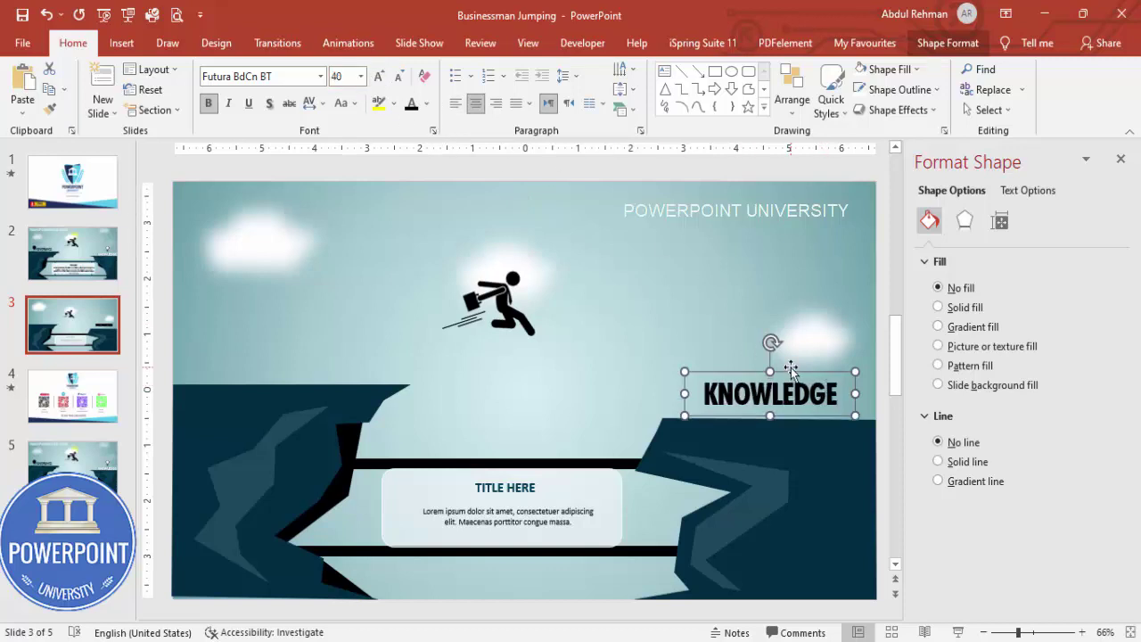
pyautogui.moveTo(792, 371); pyautogui.dragTo(344, 354)
pyautogui.hotkey('ctrl', 'd')
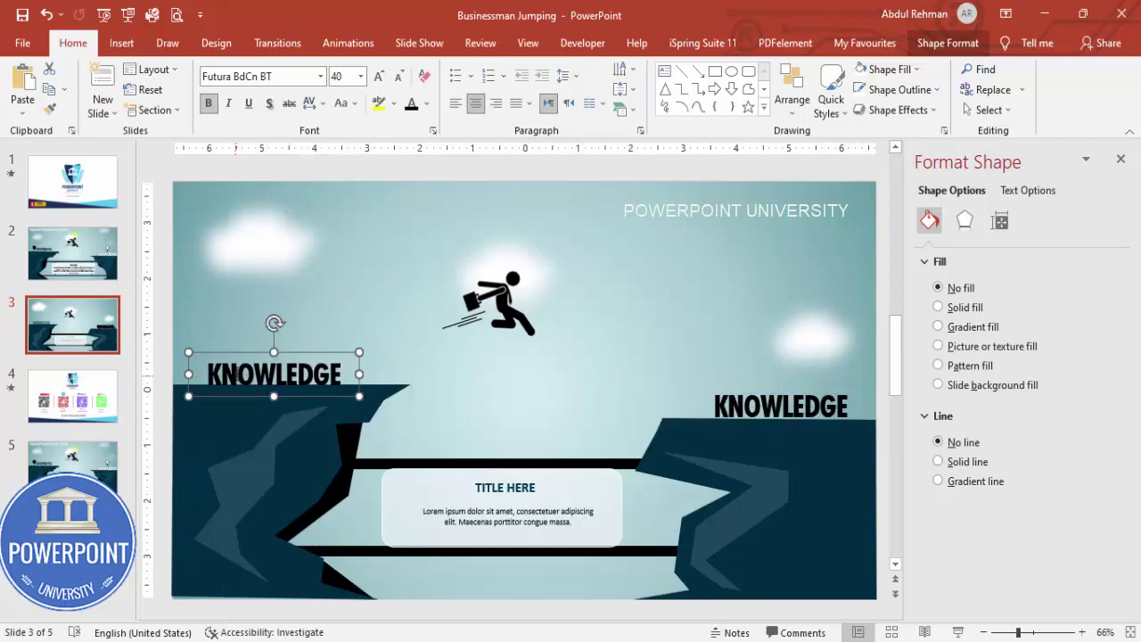
# - Retype the duplicated label as IGNORANCE and nudge it slightly right on the left cliff
pyautogui.press('Return')
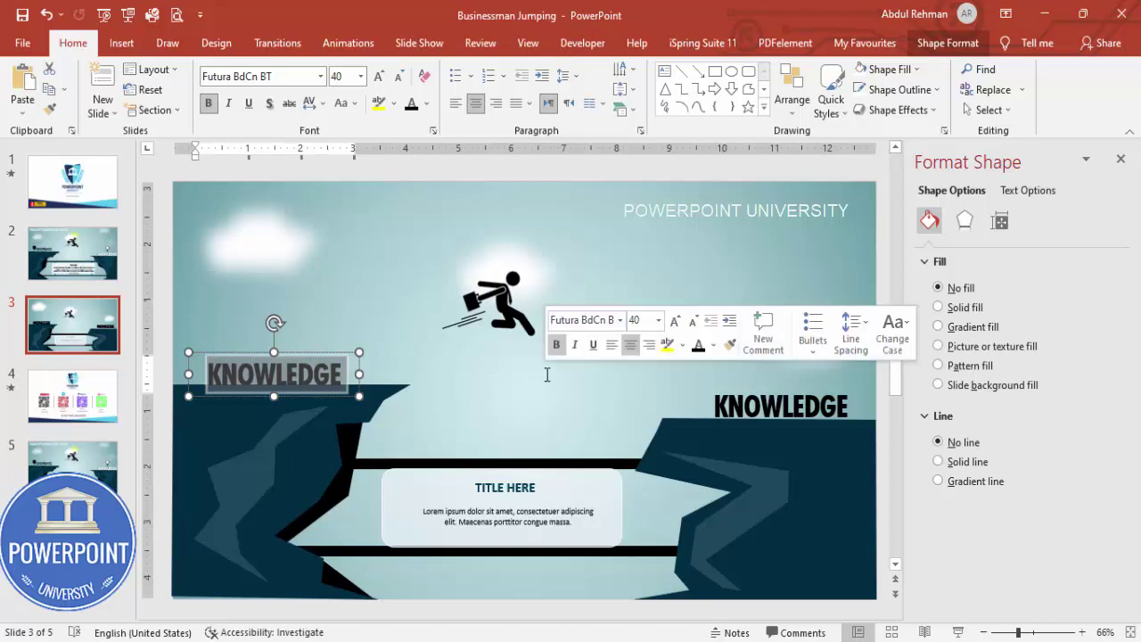
pyautogui.write('I')
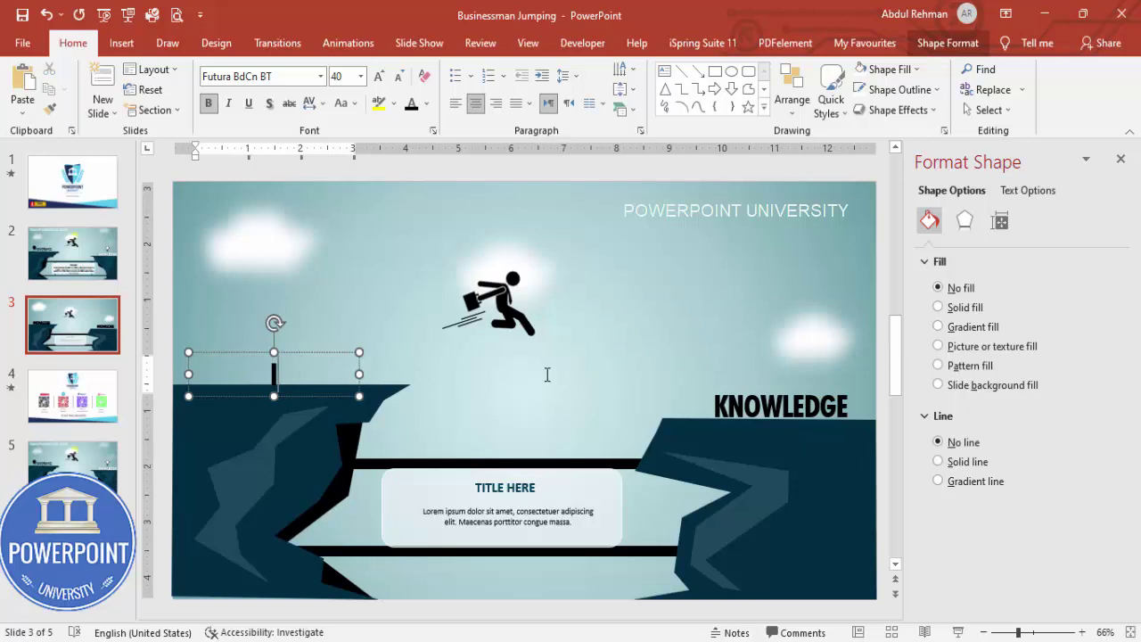
pyautogui.write('GNORANCE')
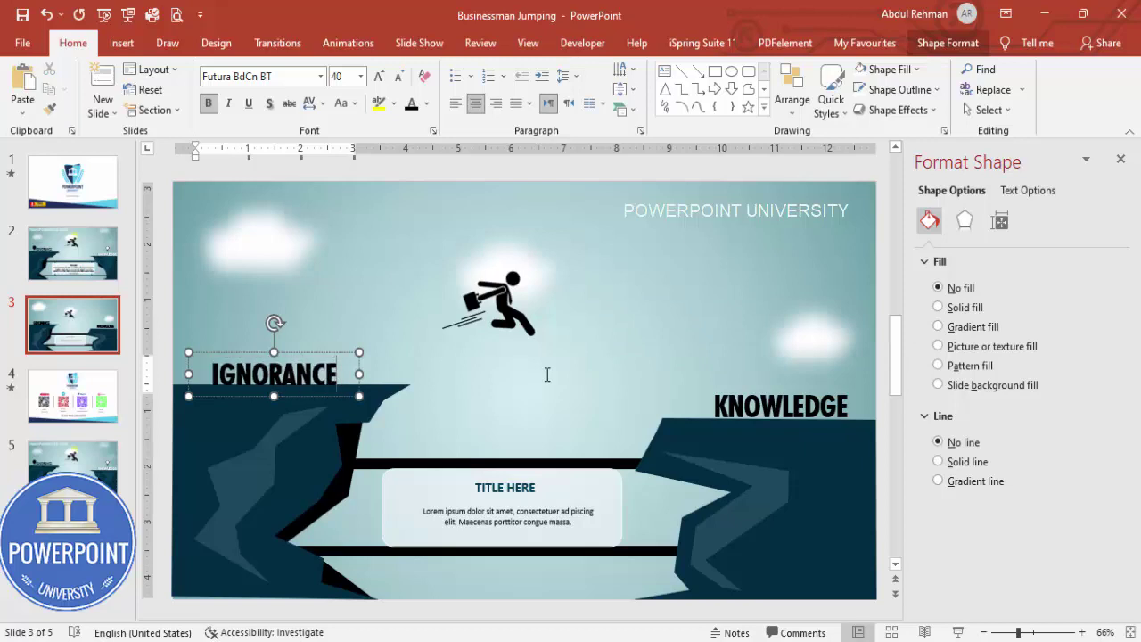
pyautogui.click(333, 348)
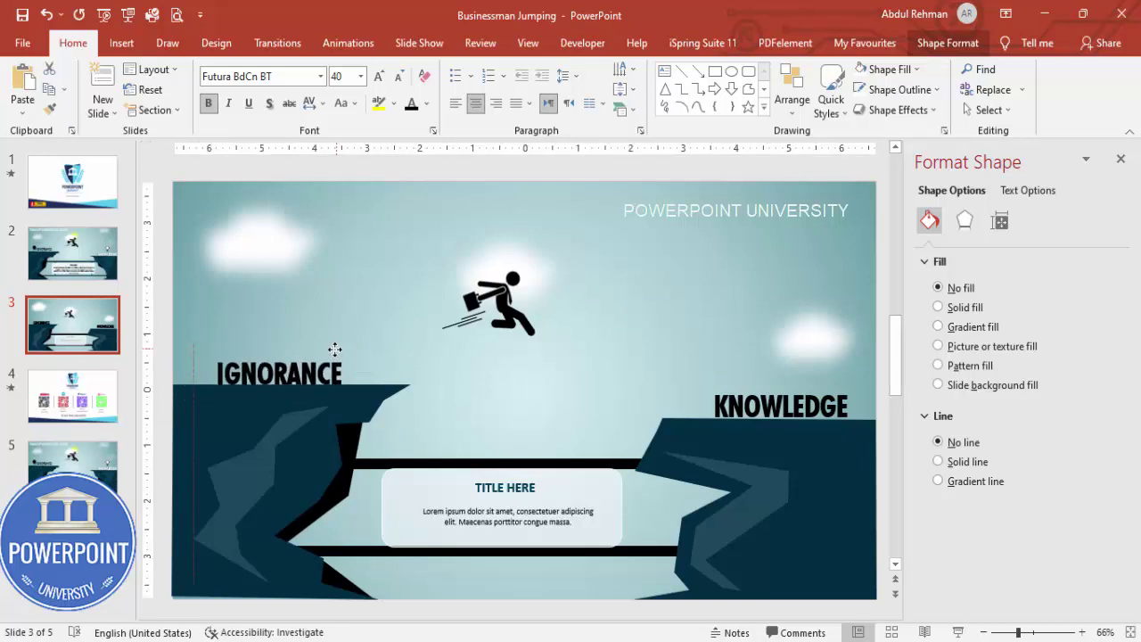
pyautogui.moveTo(324, 371); pyautogui.dragTo(328, 370)
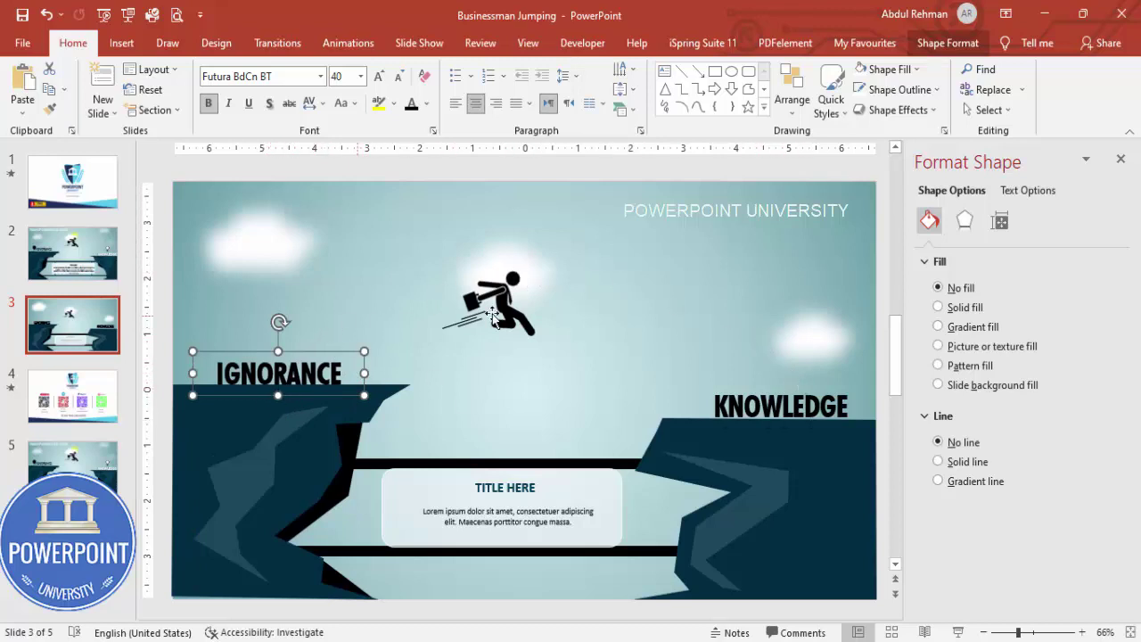
pyautogui.click(622, 322)
pyautogui.click(121, 43)
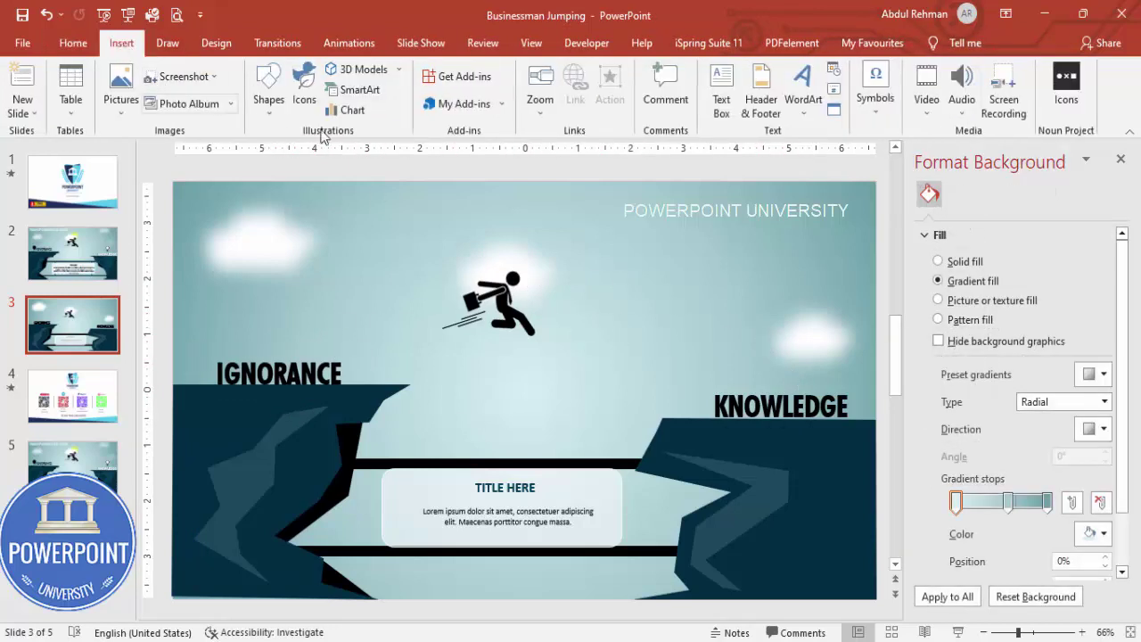
# - Insert the lightbulb icon, place it above KNOWLEDGE, and fill it white
pyautogui.click(308, 98)
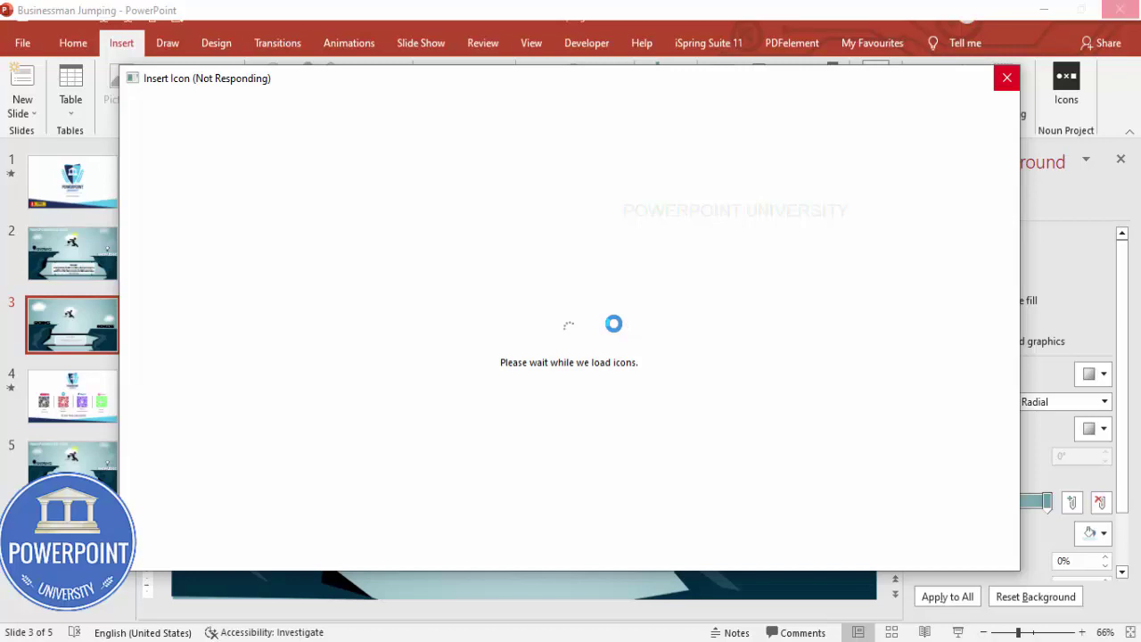
pyautogui.scroll(-1, 794, 379)
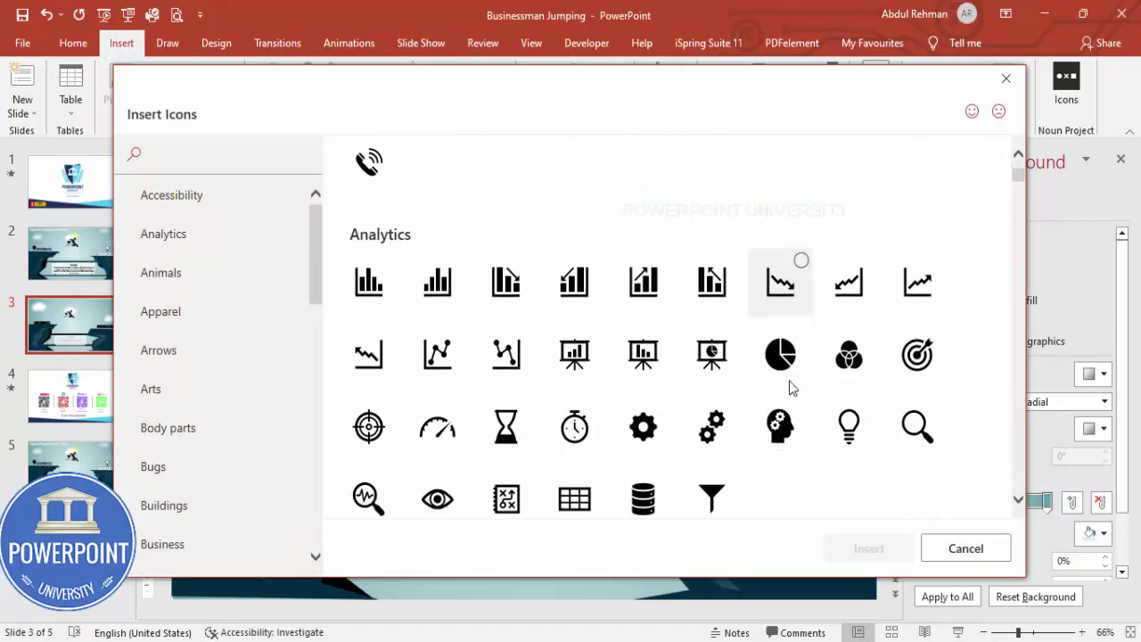
pyautogui.click(837, 432)
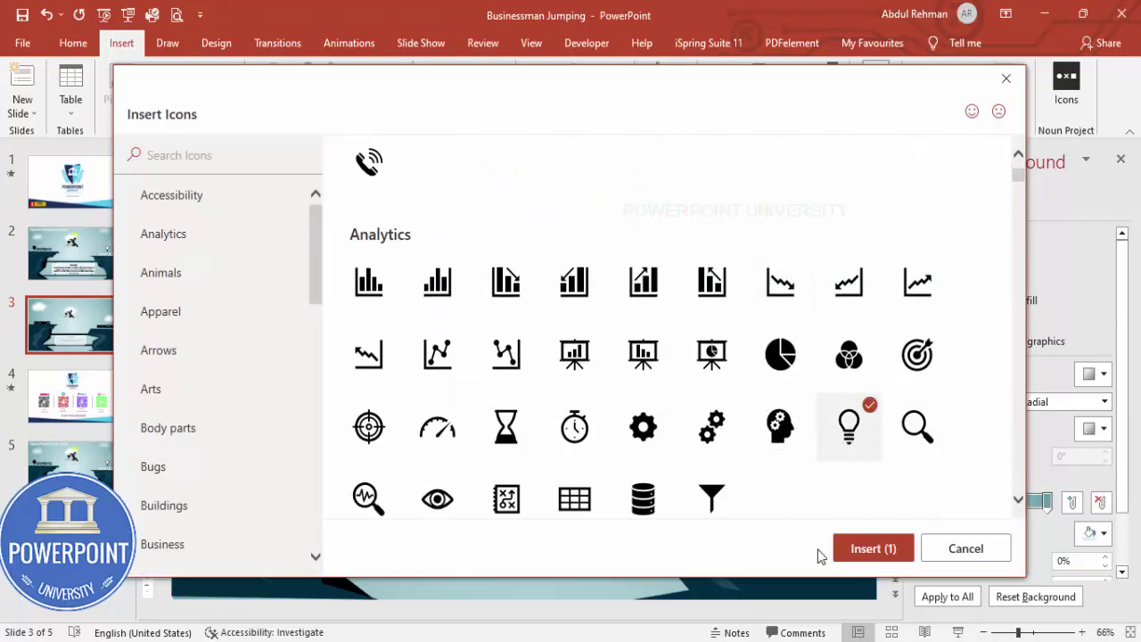
pyautogui.click(853, 550)
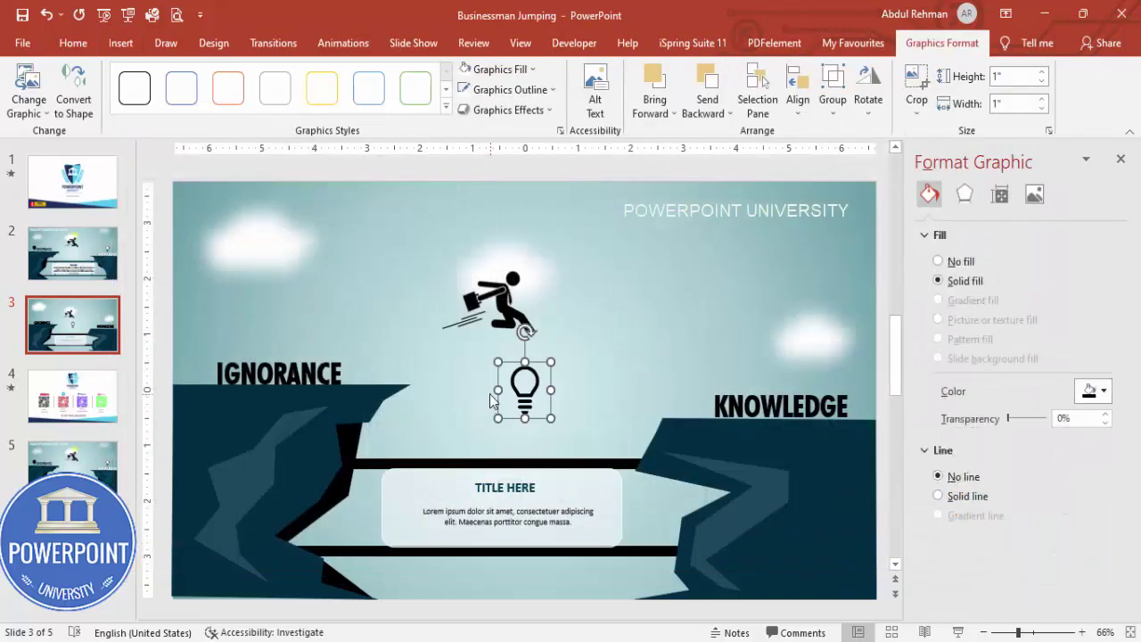
pyautogui.moveTo(528, 394); pyautogui.dragTo(776, 375)
pyautogui.click(499, 68)
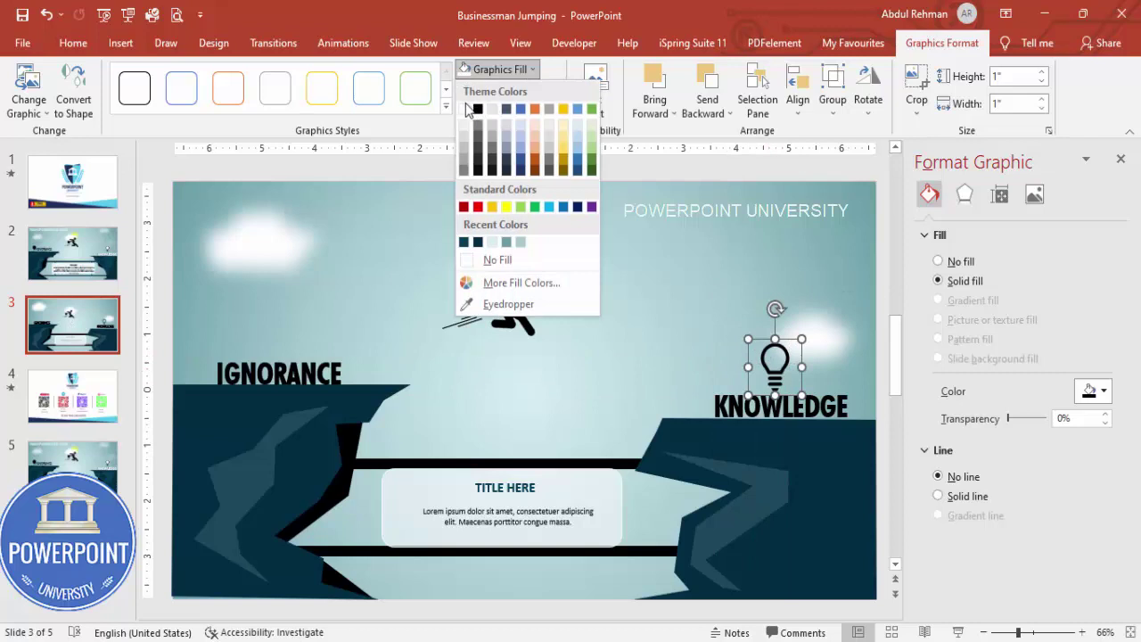
pyautogui.click(465, 108)
pyautogui.click(642, 230)
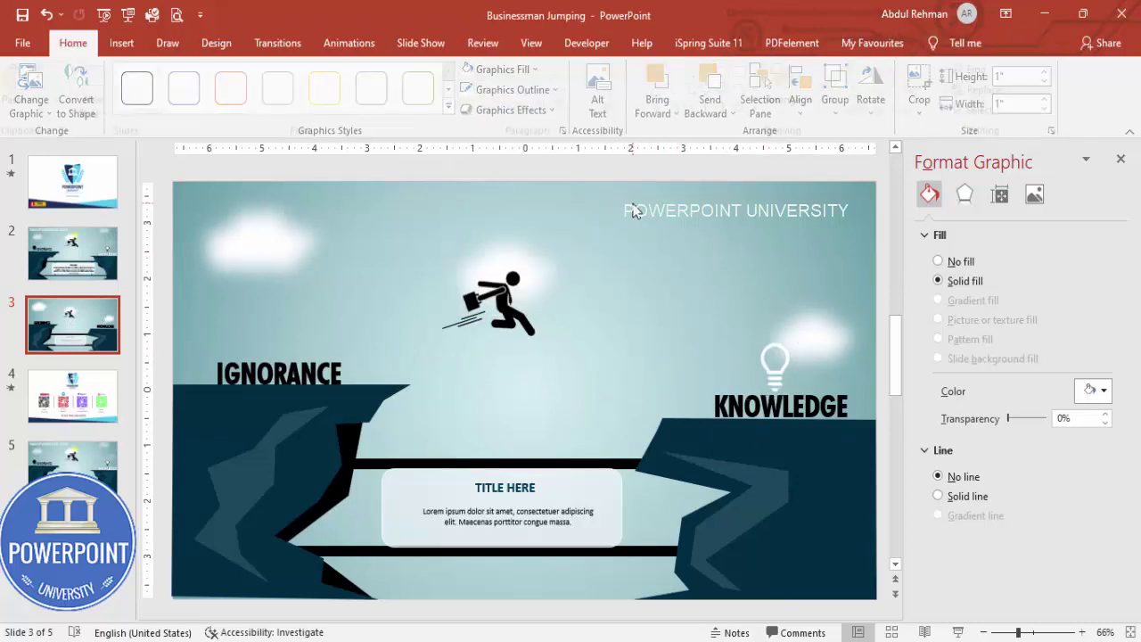